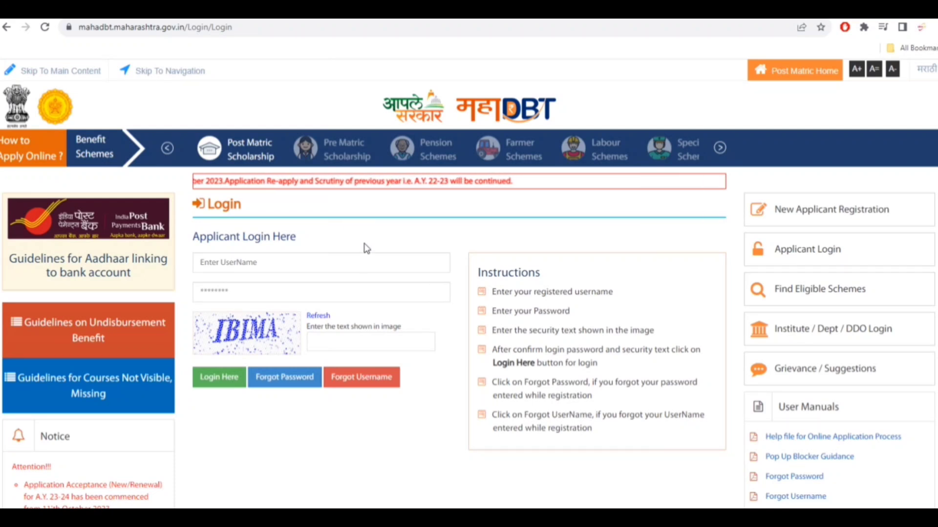
- Enter the applicant username and the account password in the login form
left_click(263, 267)
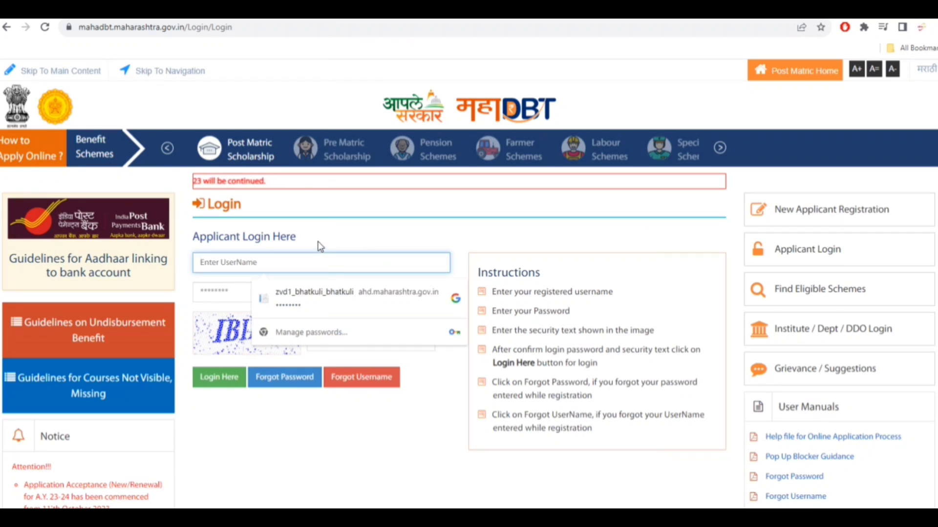
type("se")
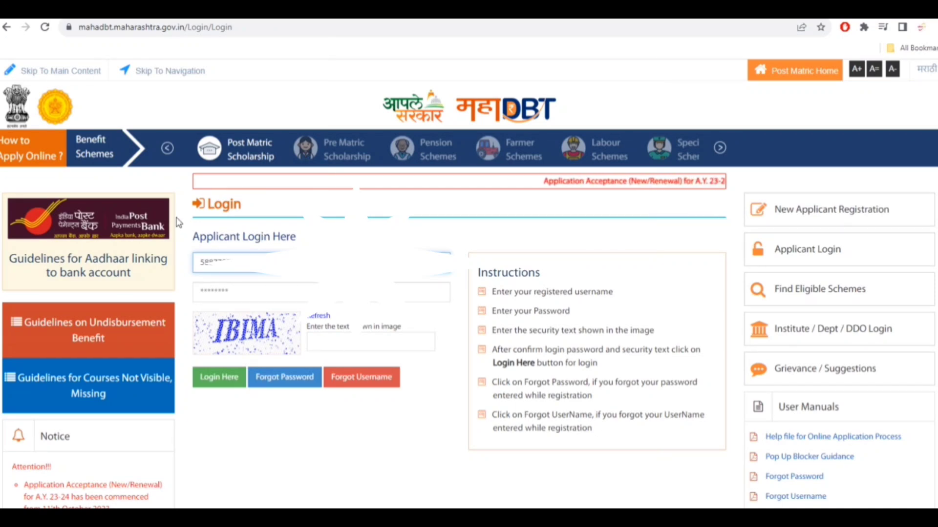
key("Tab")
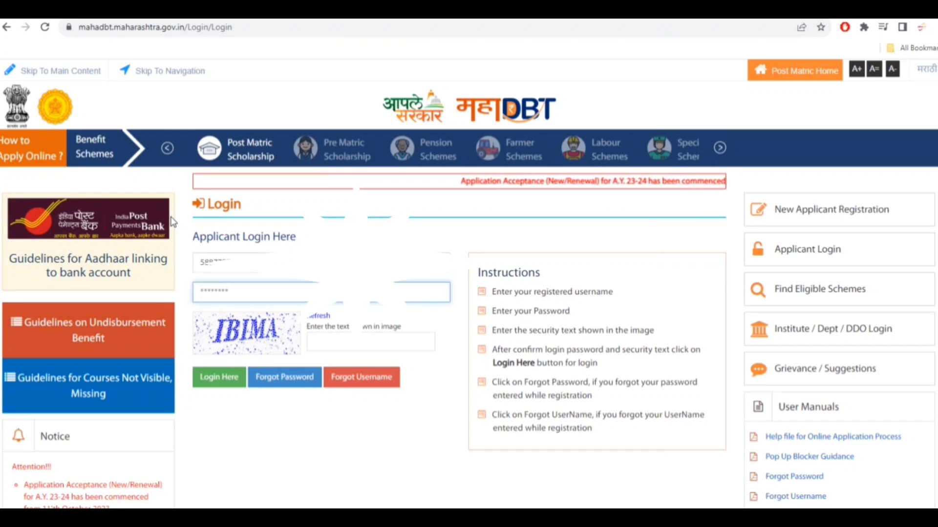
type("••••••••")
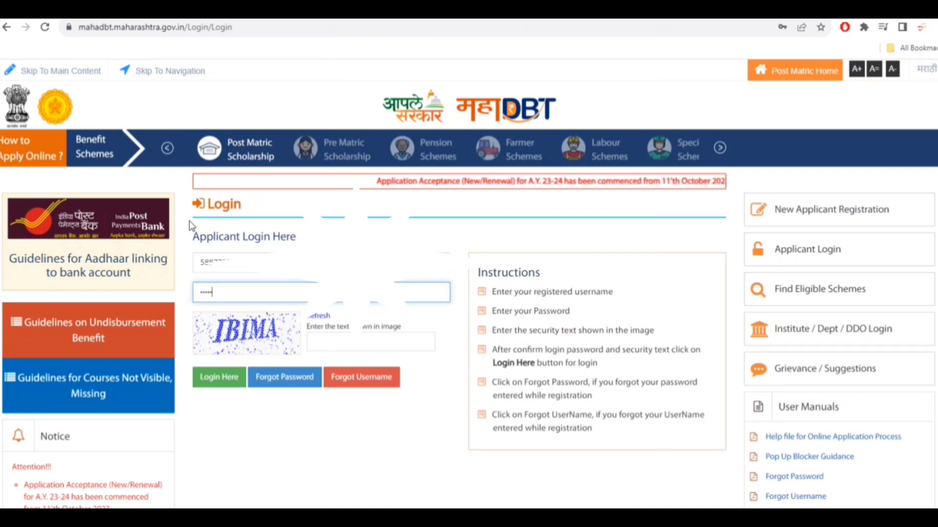
- Enter the security text IBIMA from the image and log in as the applicant
key("Tab")
type("IB")
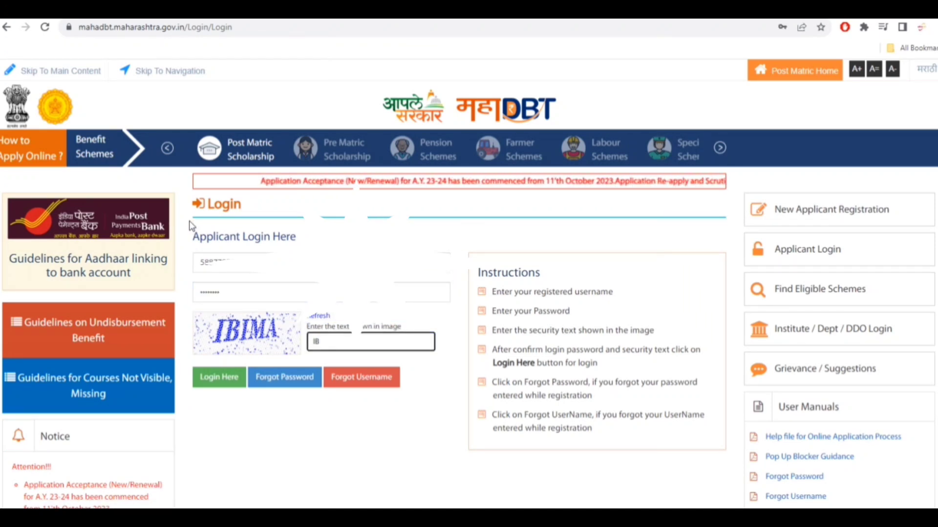
type("IMA")
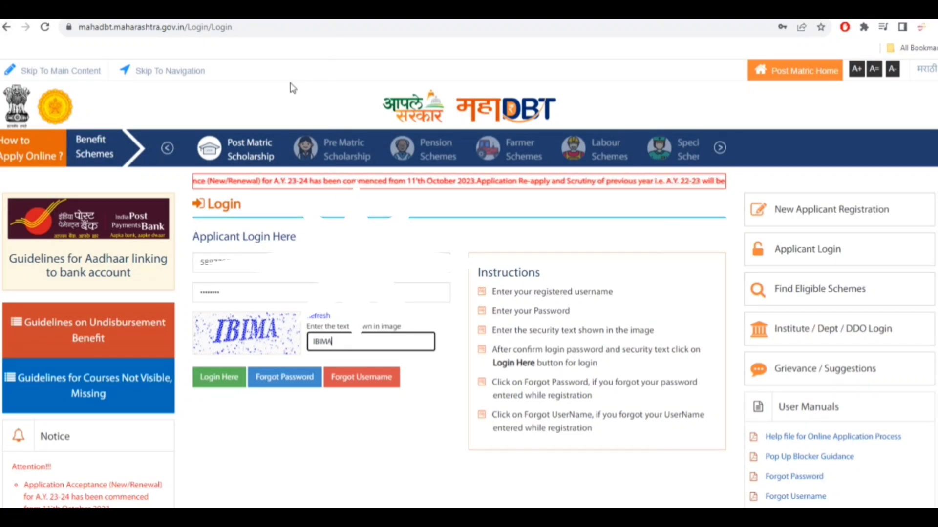
left_click(325, 450)
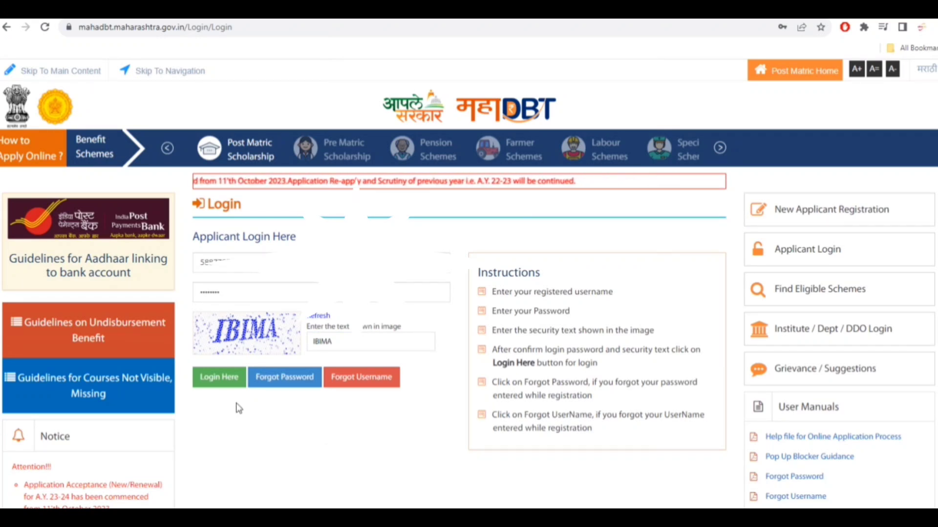
left_click(227, 379)
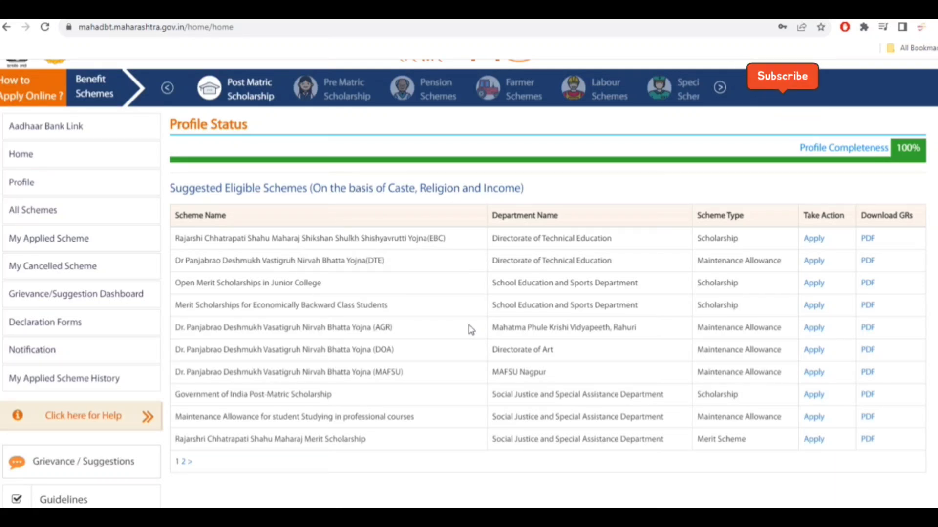
- Open the applicant profile and acknowledge the rules for re-applying dialog
scroll(468, 324, "up", 1)
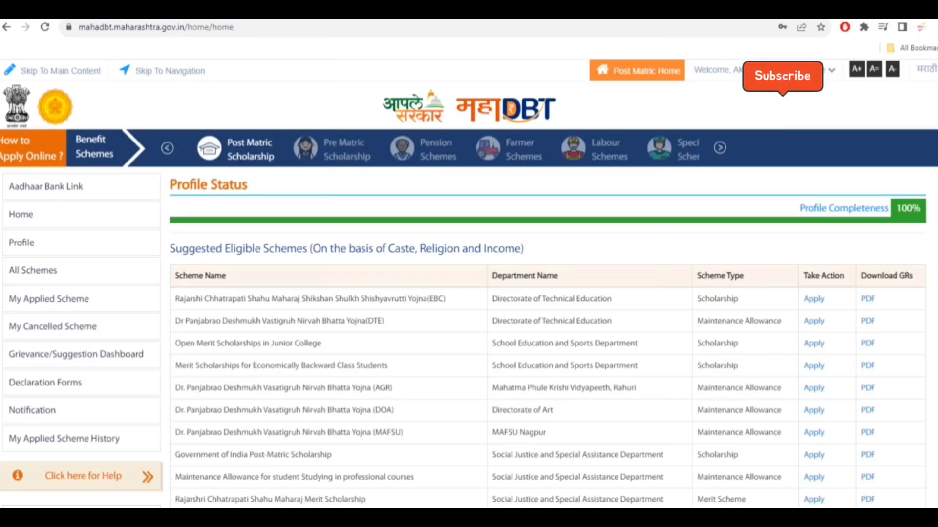
left_click(54, 245)
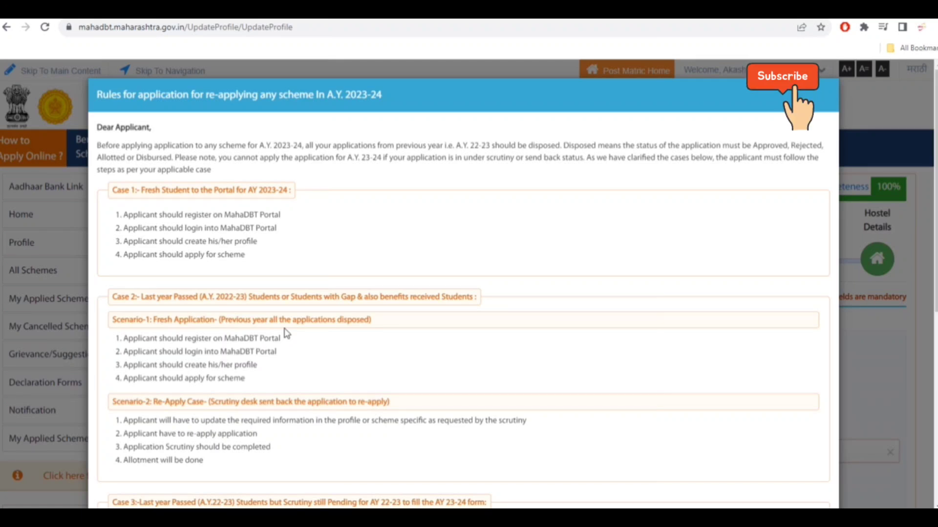
scroll(287, 333, "down", 7)
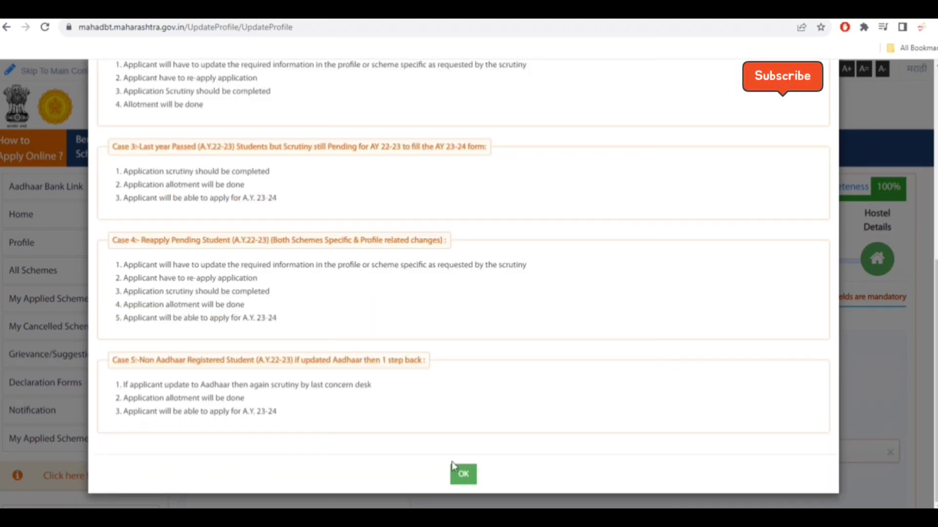
left_click(459, 472)
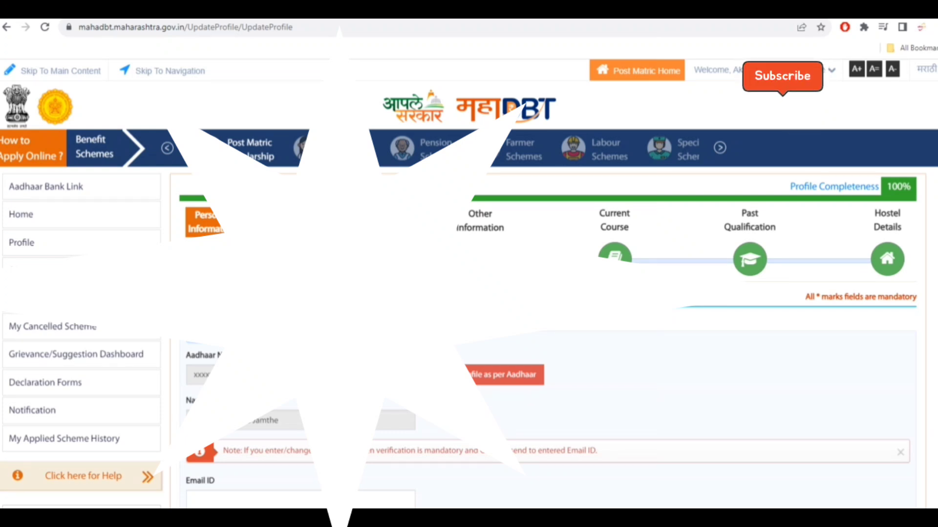
- Scroll through the profile form sections to review the personal, caste, income, domicile and bank details
scroll(469, 283, "down", 9)
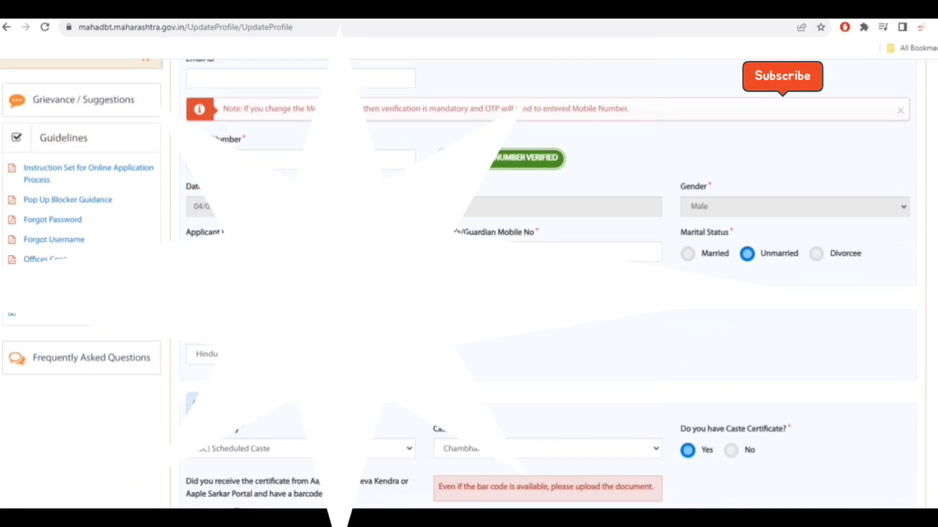
scroll(547, 283, "down", 1)
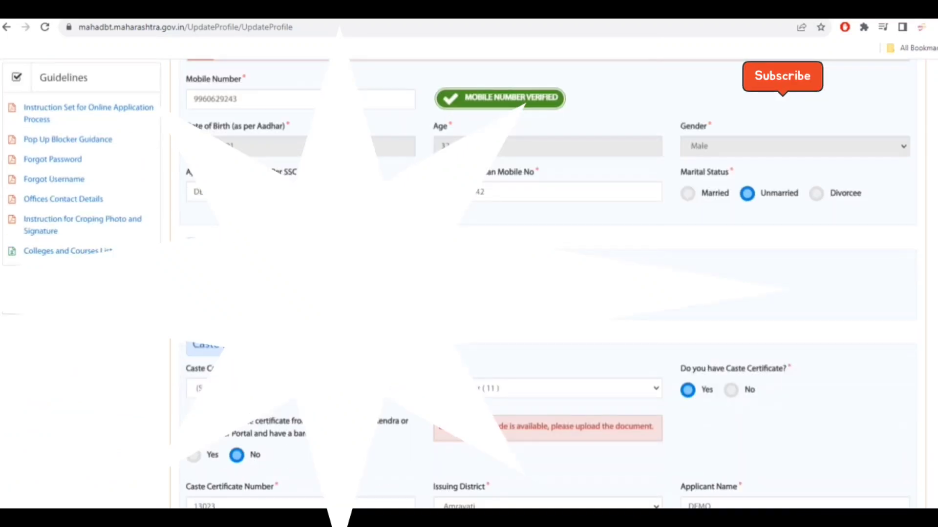
scroll(651, 224, "down", 3)
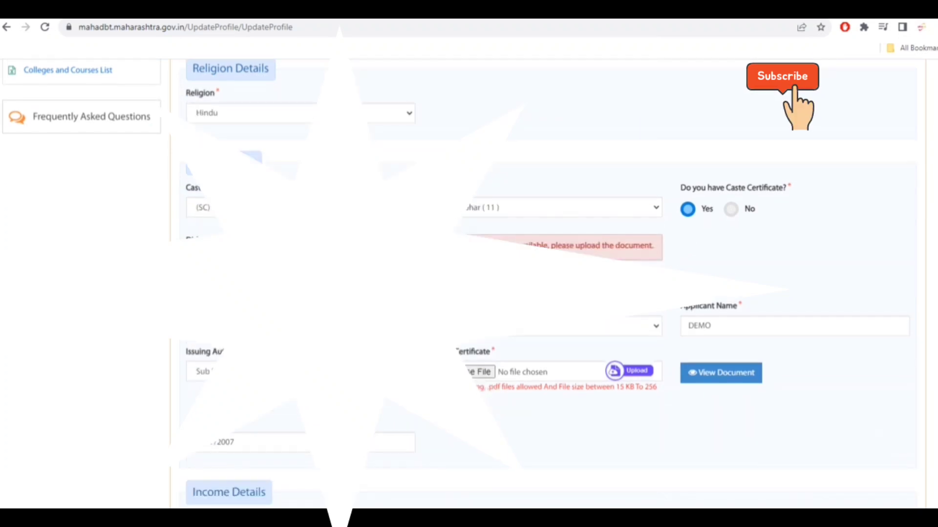
scroll(298, 258, "down", 6)
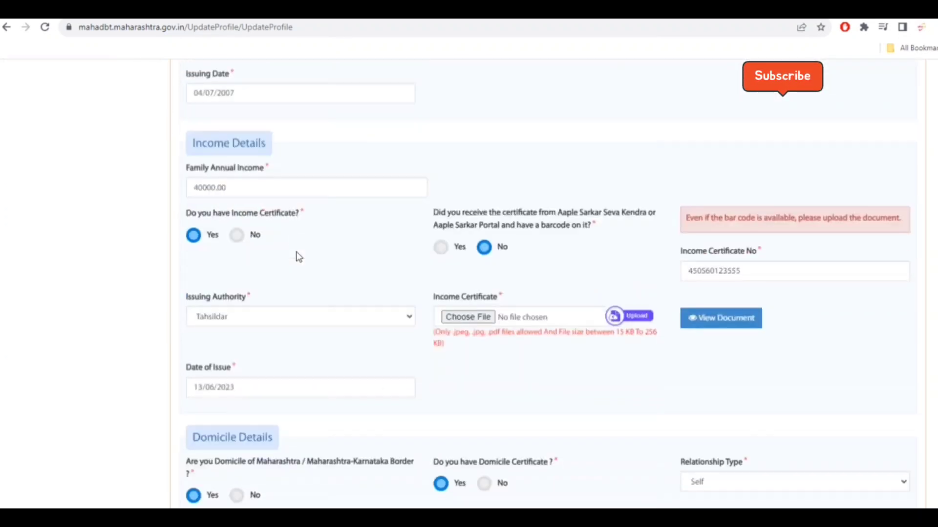
scroll(298, 257, "down", 6)
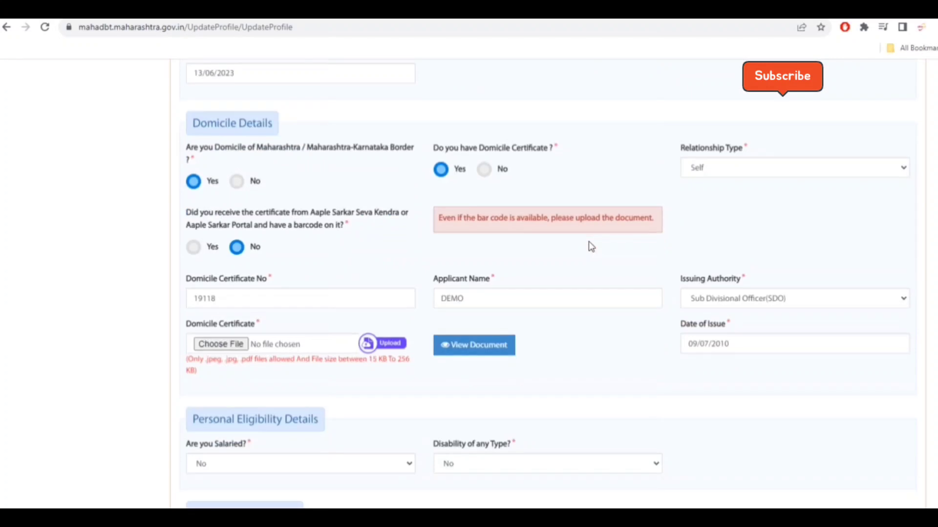
scroll(590, 246, "down", 7)
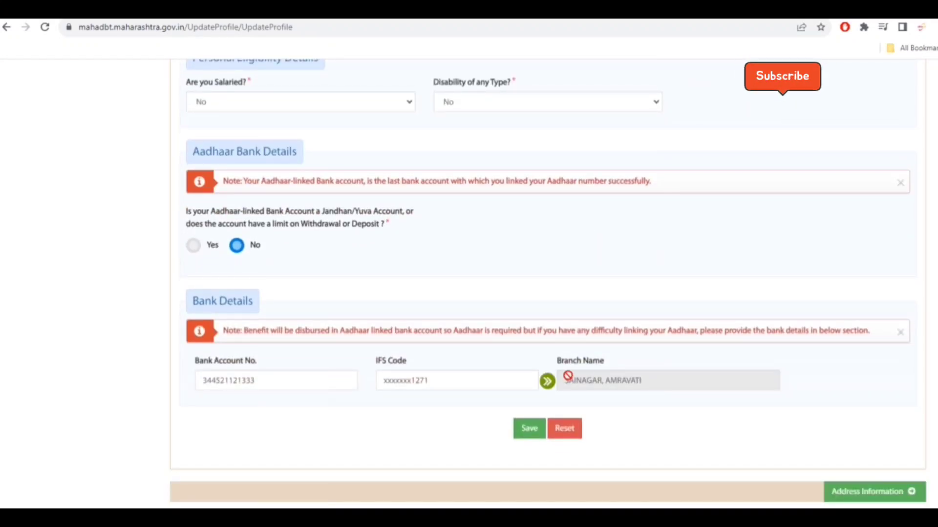
scroll(569, 329, "up", 7)
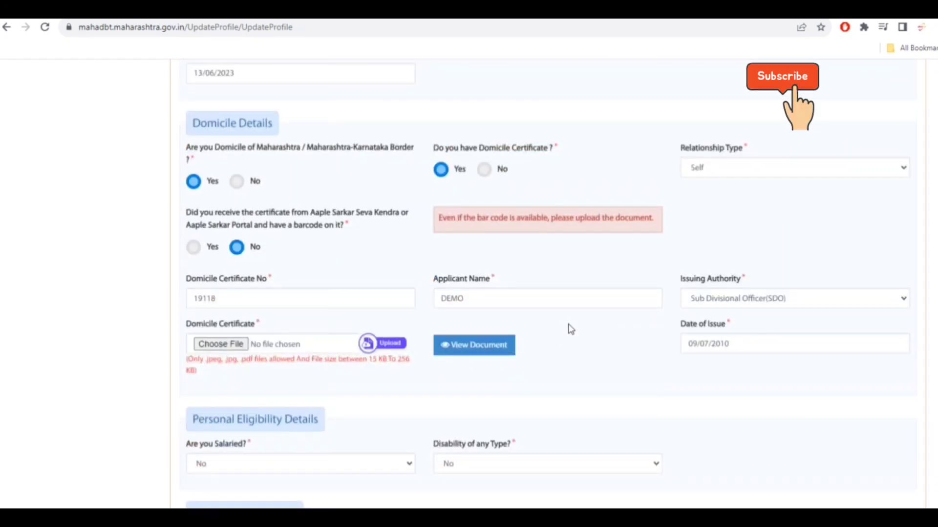
scroll(570, 329, "up", 7)
scroll(571, 330, "up", 1)
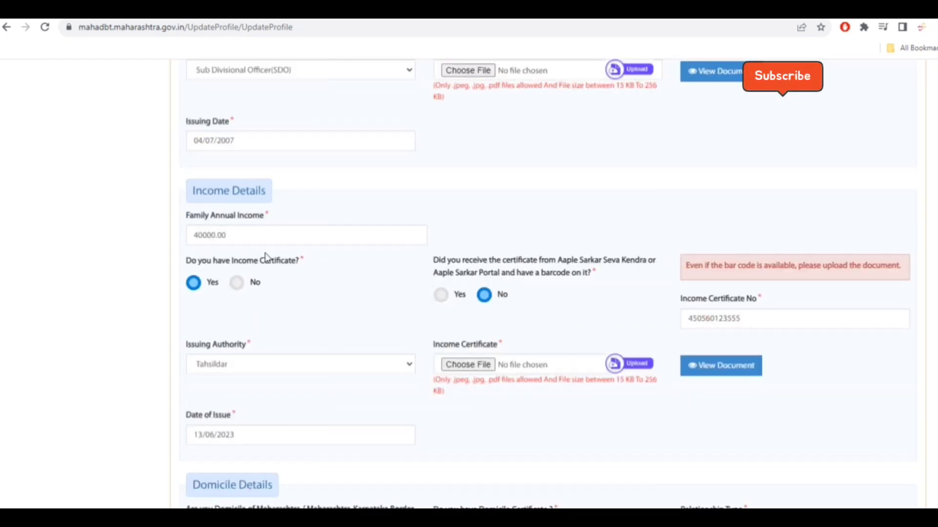
- Set the family annual income to 50000
left_click(246, 237)
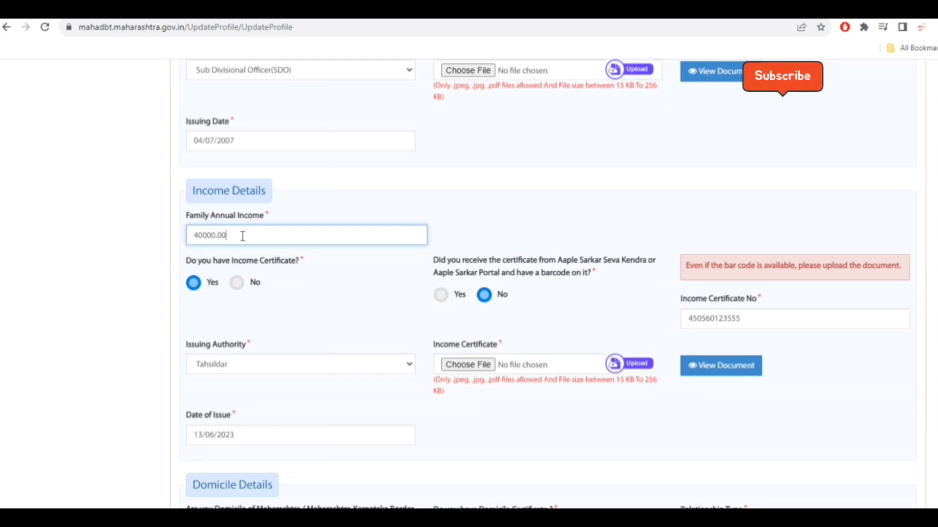
left_click_drag(242, 237, 126, 247)
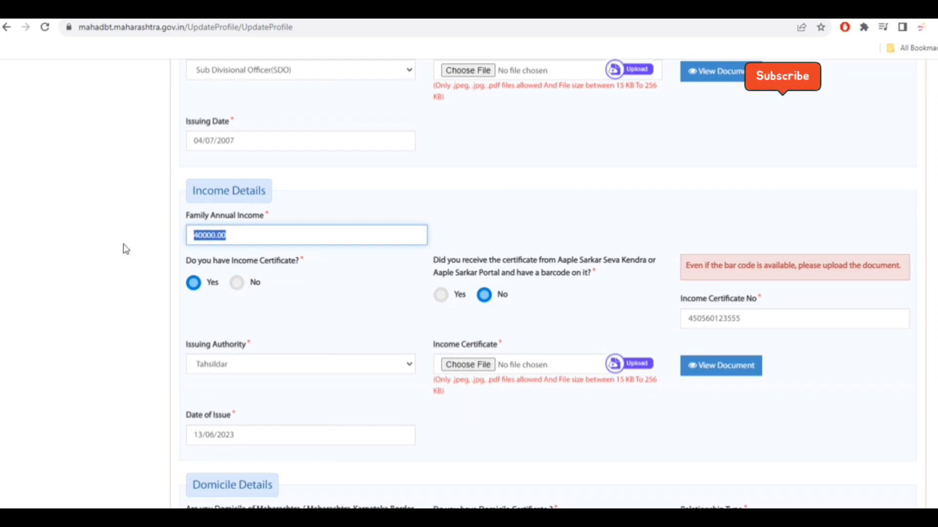
type("50000")
left_click(233, 274)
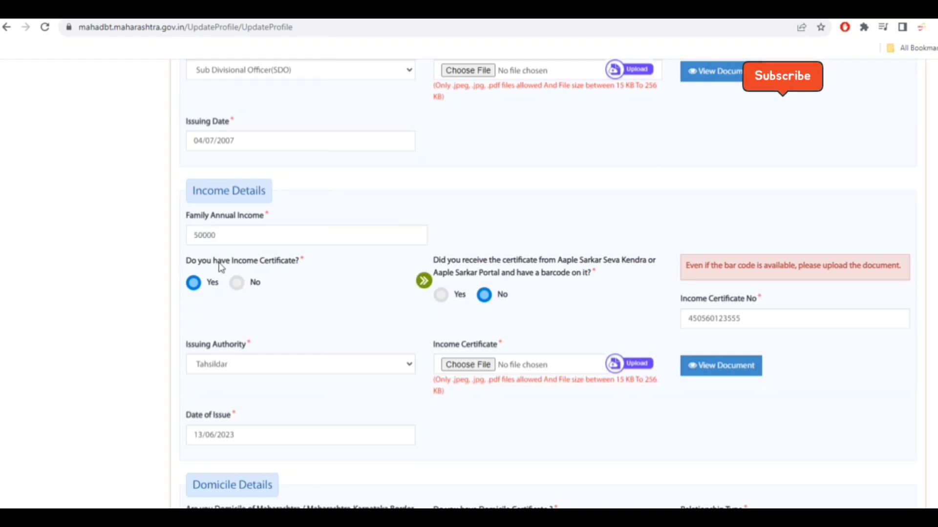
left_click_drag(745, 318, 642, 326)
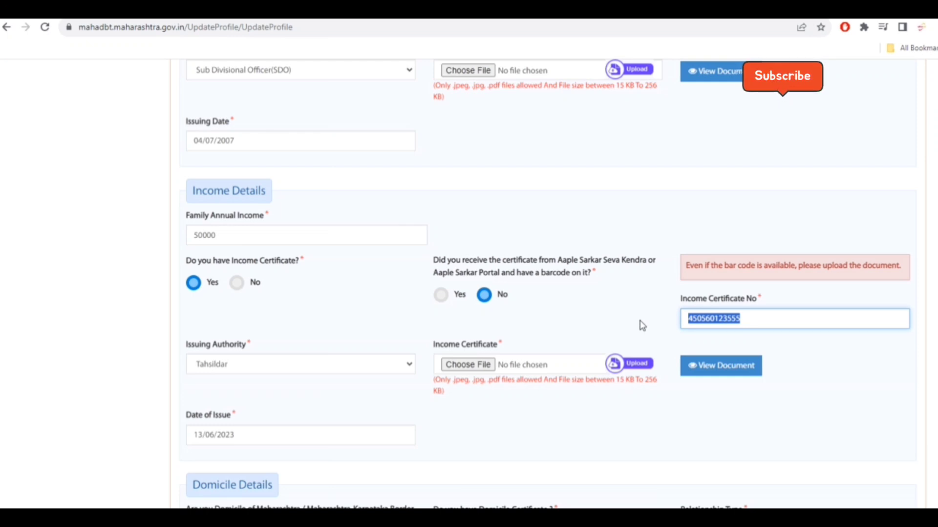
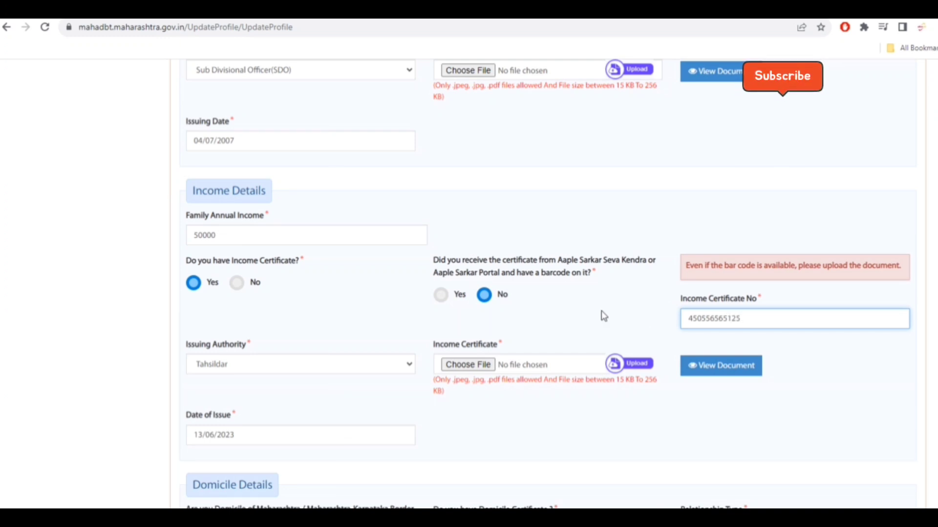
- Set the income certificate's date of issue to 03/10/2023 and select Tahsildar as issuing authority
left_click(256, 436)
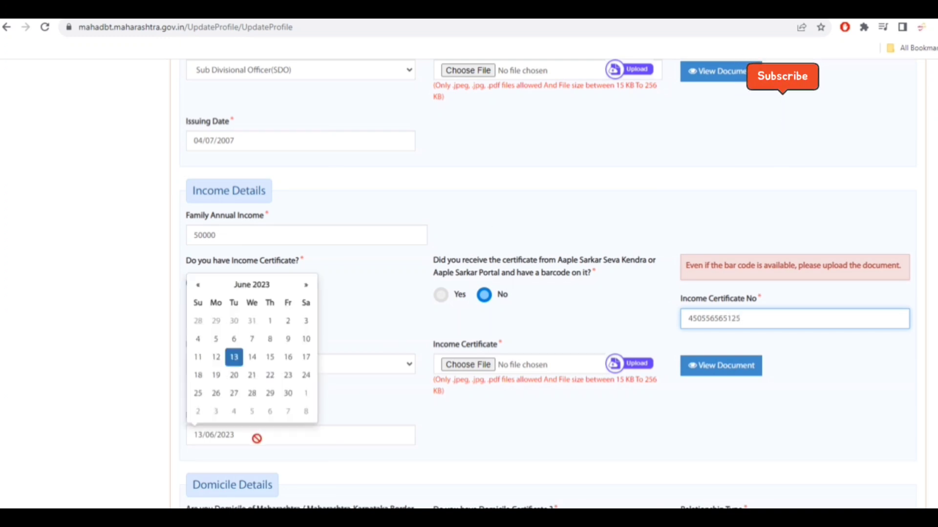
left_click(263, 292)
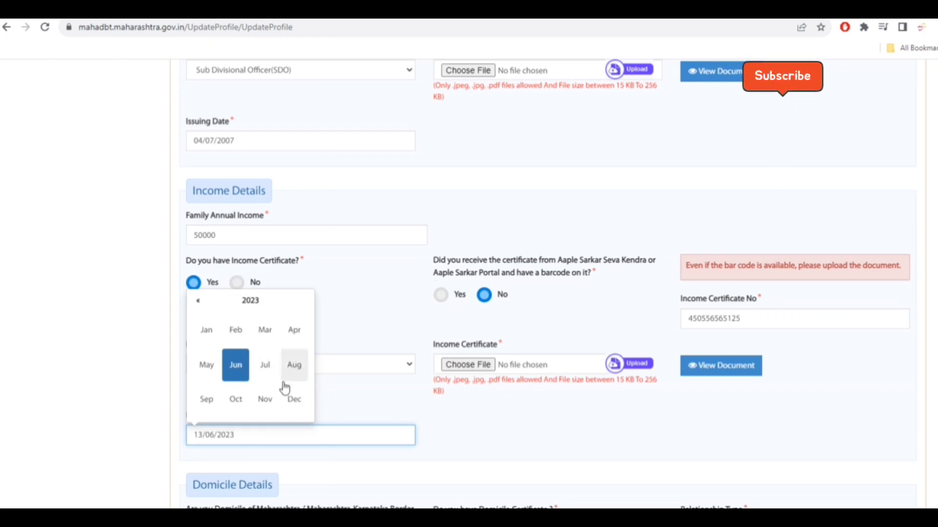
left_click(235, 400)
left_click(234, 340)
left_click(285, 362)
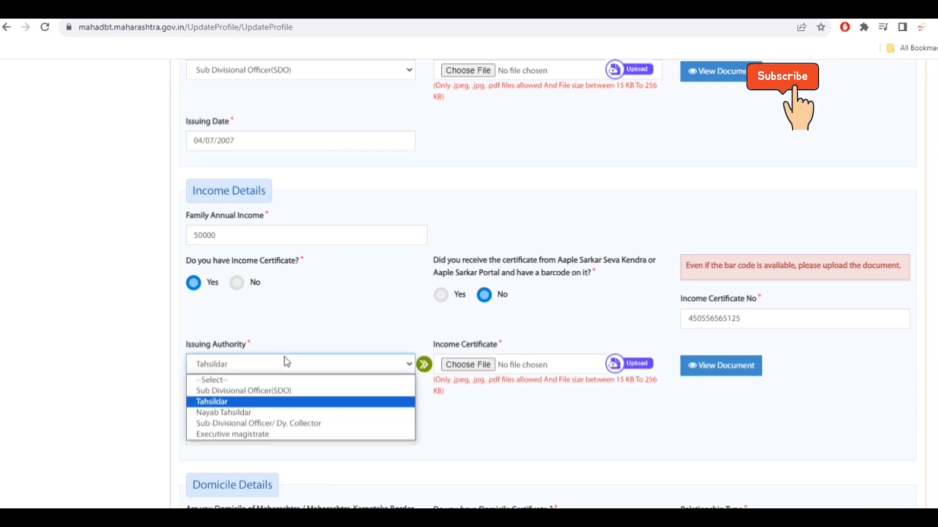
left_click(283, 406)
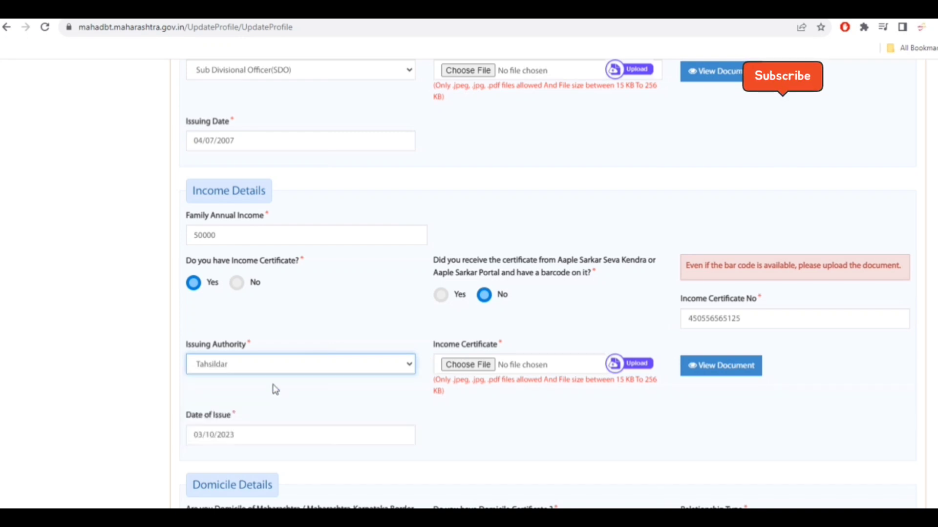
- Choose the INC PDF from a student folder as the income certificate file
left_click(489, 367)
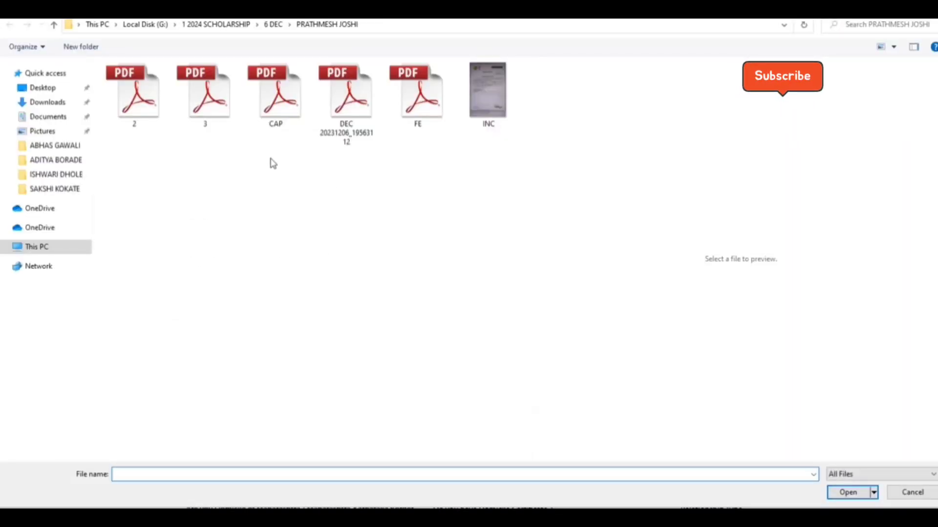
double_click(487, 90)
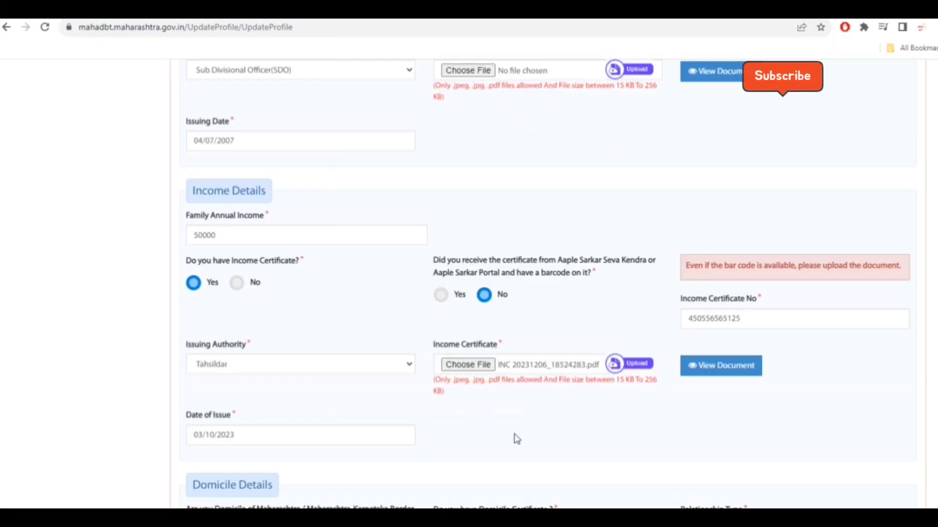
- Choose INC 20231206_18524283 from another student folder as the income certificate file instead
left_click(469, 365)
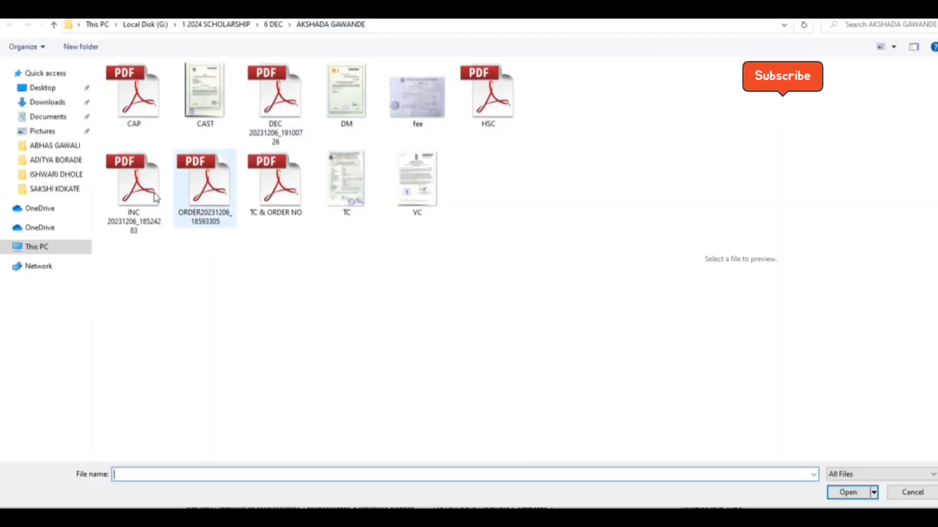
left_click(136, 197)
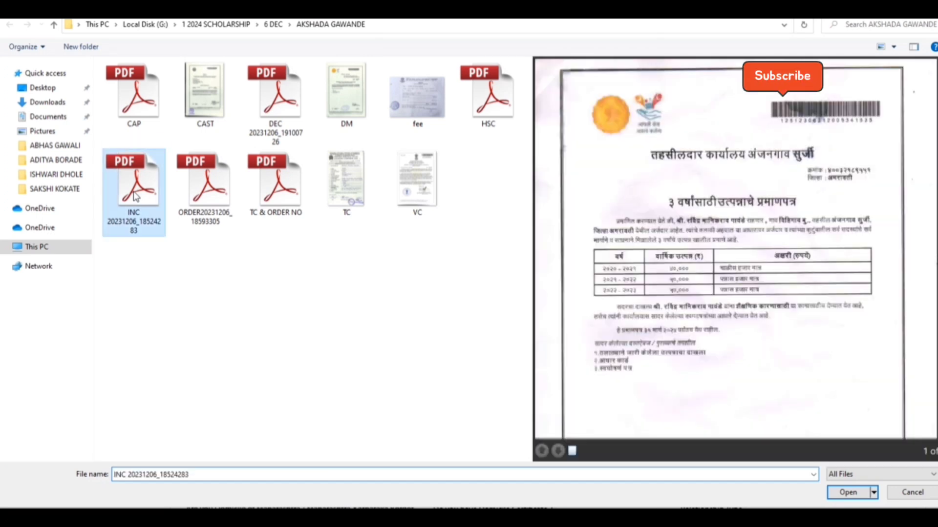
double_click(136, 196)
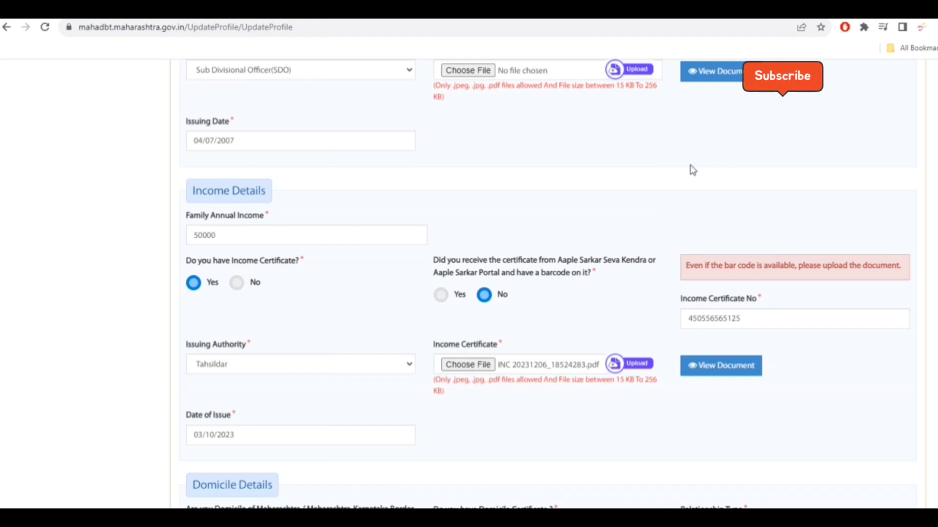
- Upload the chosen income certificate file and acknowledge the upload
left_click(476, 365)
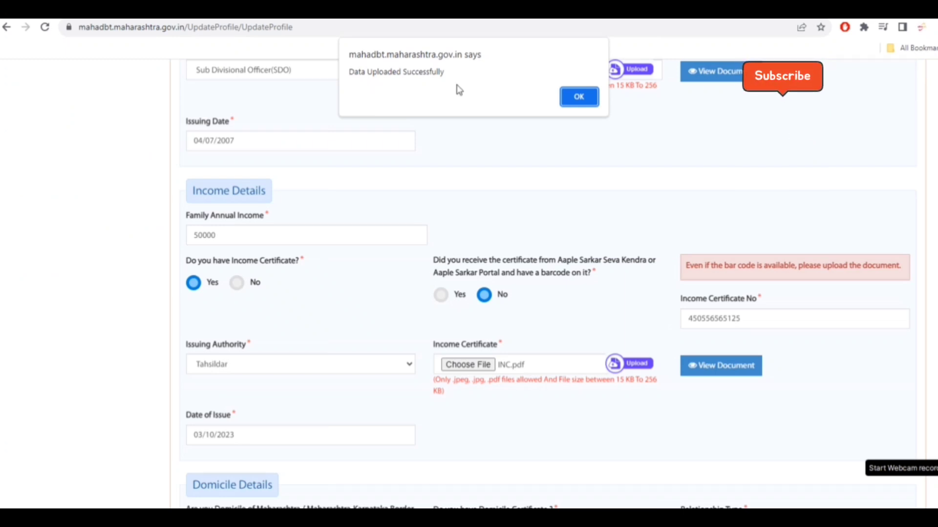
left_click(576, 98)
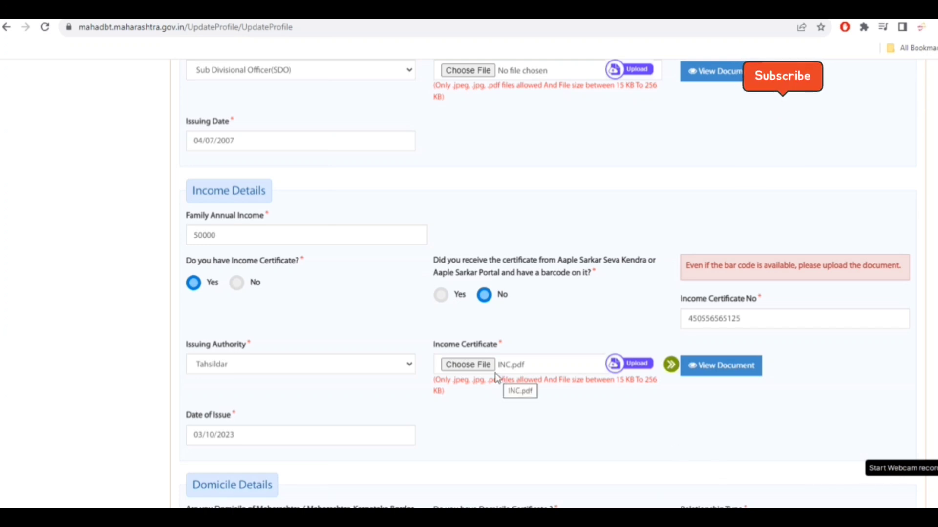
- Set the IFS Code to SBIN0012712 and save the personal details
scroll(498, 378, "down", 2)
scroll(614, 272, "down", 4)
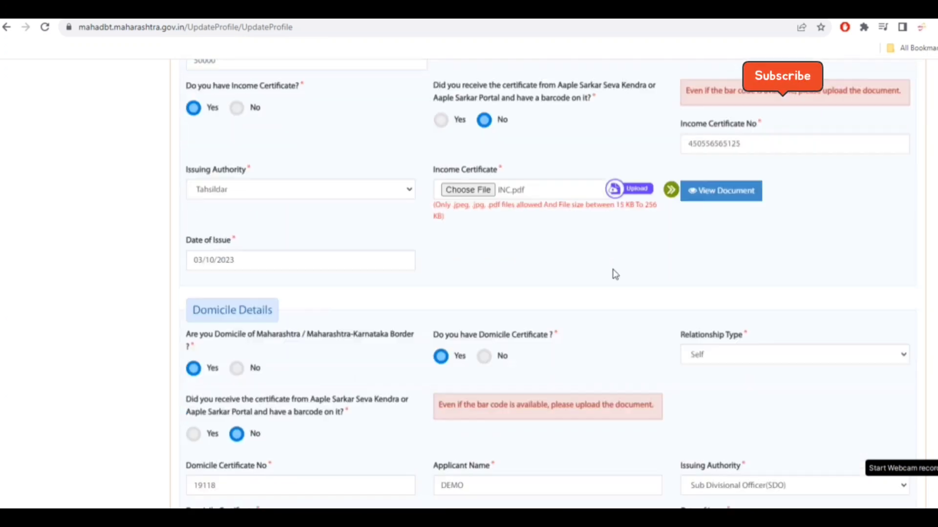
scroll(553, 307, "down", 5)
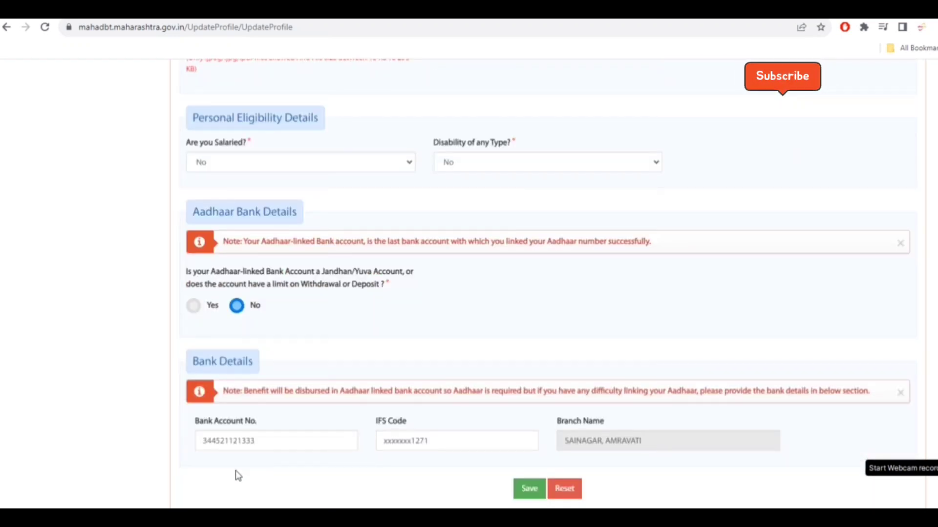
left_click_drag(432, 441, 379, 441)
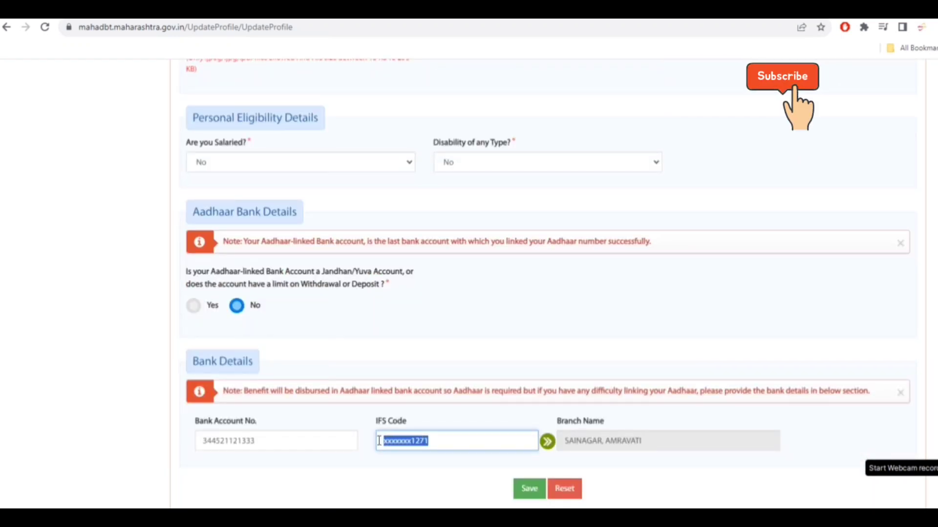
type("SBIN0012712")
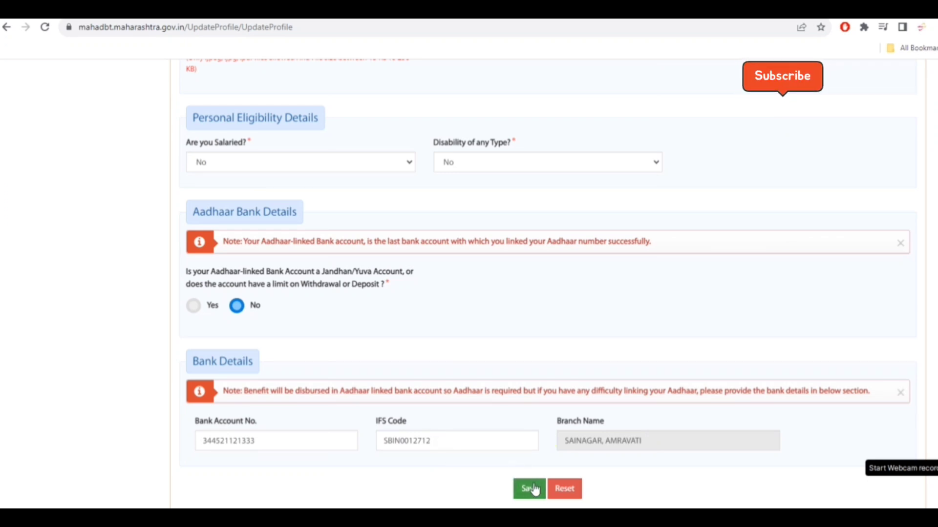
left_click(527, 490)
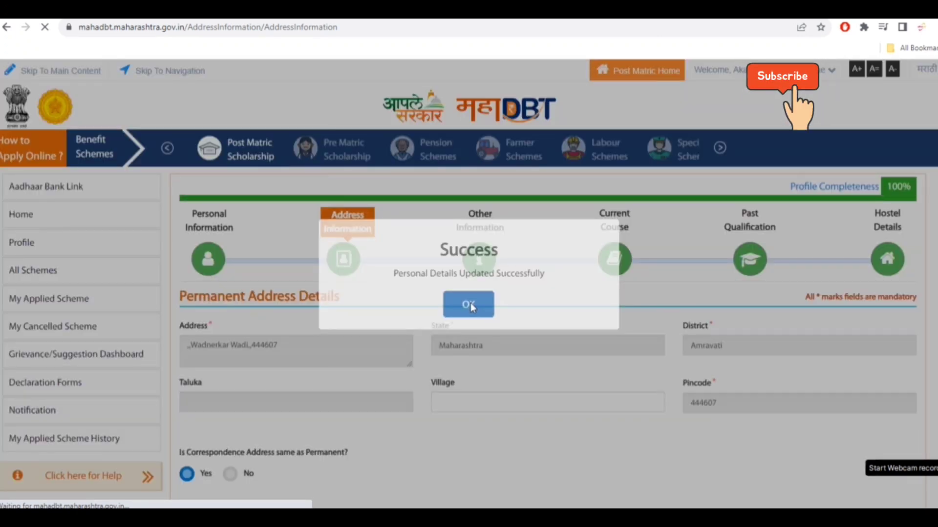
left_click(469, 305)
- Save the address details
scroll(471, 307, "down", 7)
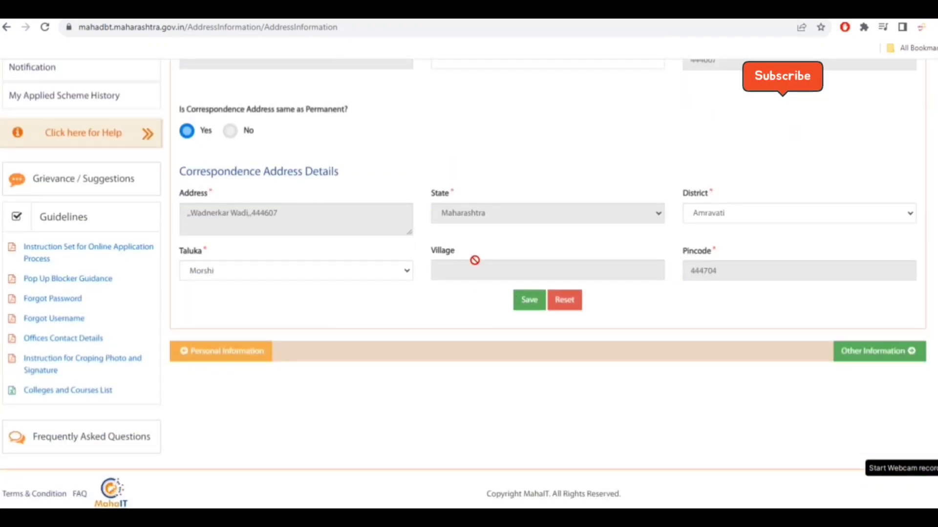
left_click(530, 300)
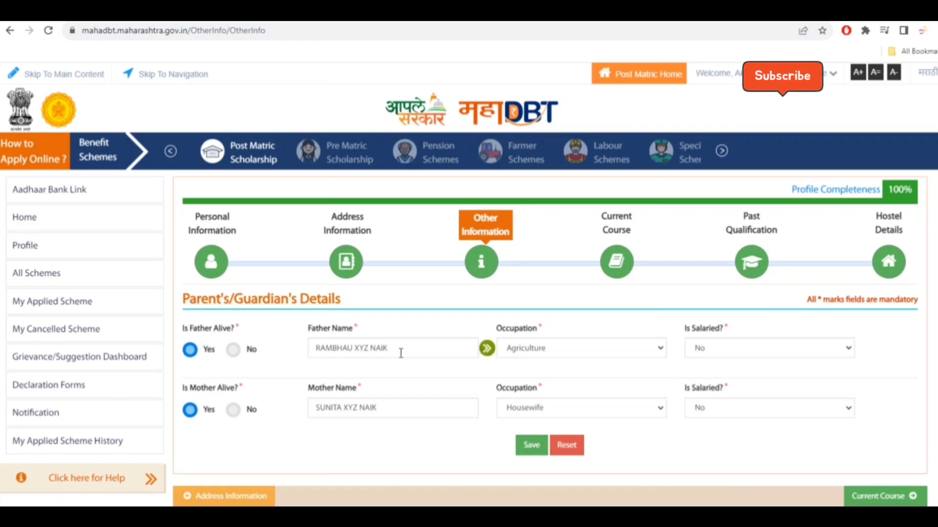
- Set the father's occupation to Government servant and mark him as salaried
left_click(578, 352)
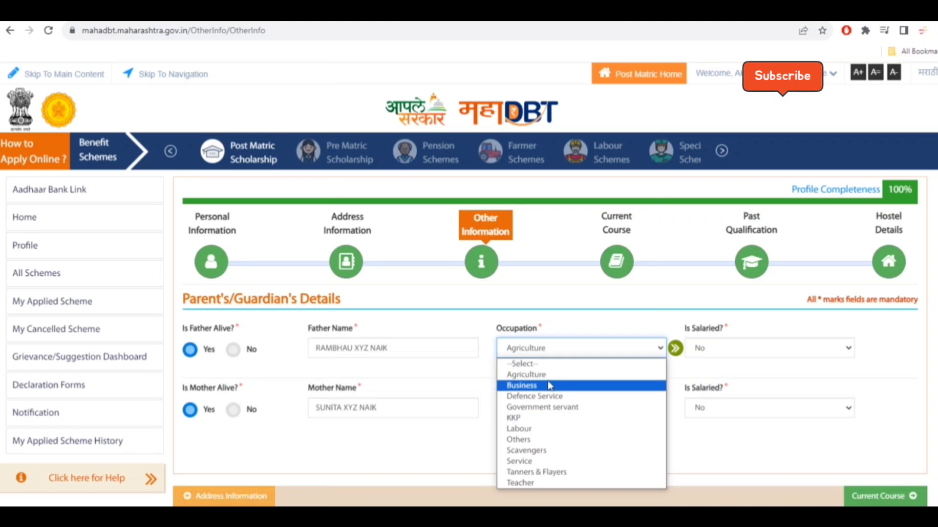
left_click(705, 351)
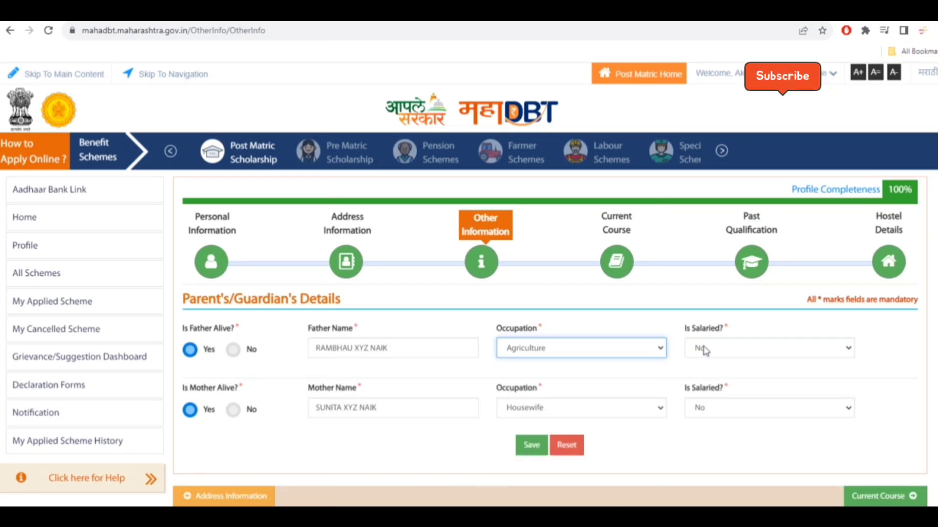
left_click(585, 350)
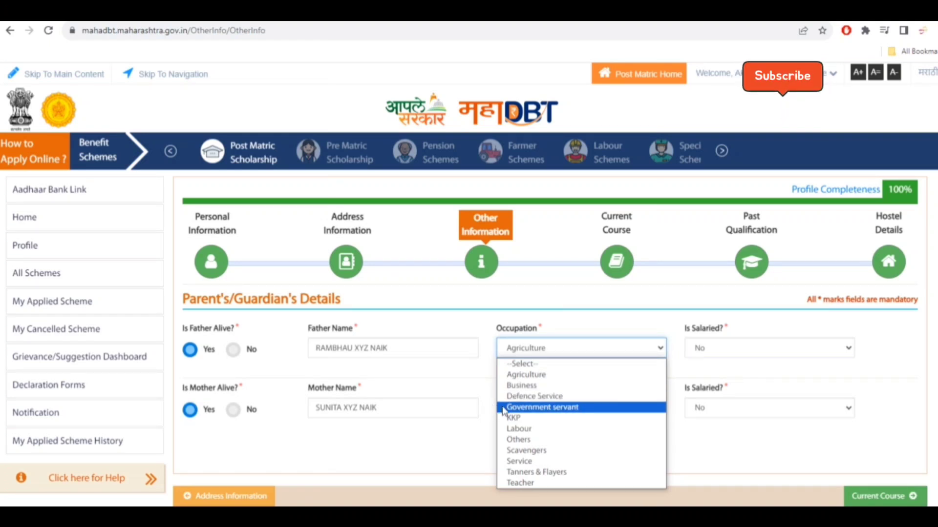
left_click(520, 410)
left_click(785, 349)
left_click(763, 379)
left_click(764, 378)
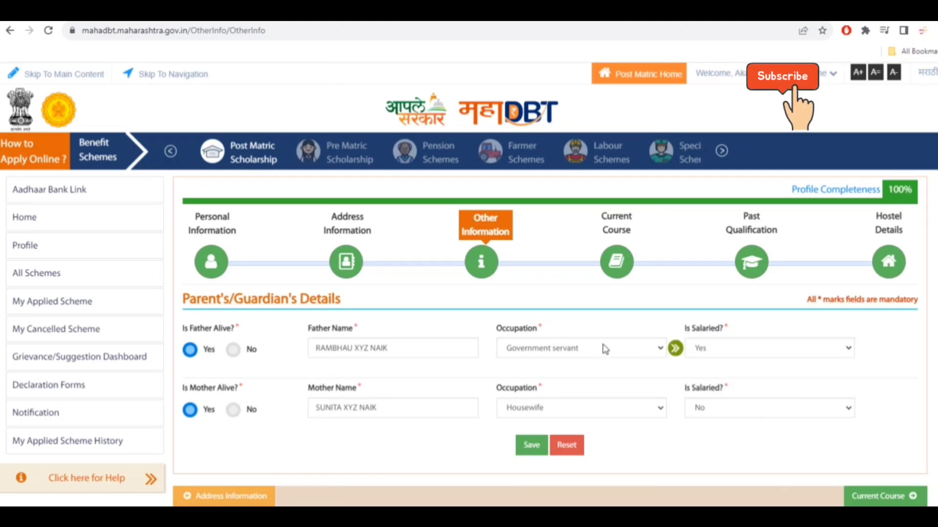
- Set the father's occupation back to Agriculture and his salaried status to No
left_click(578, 348)
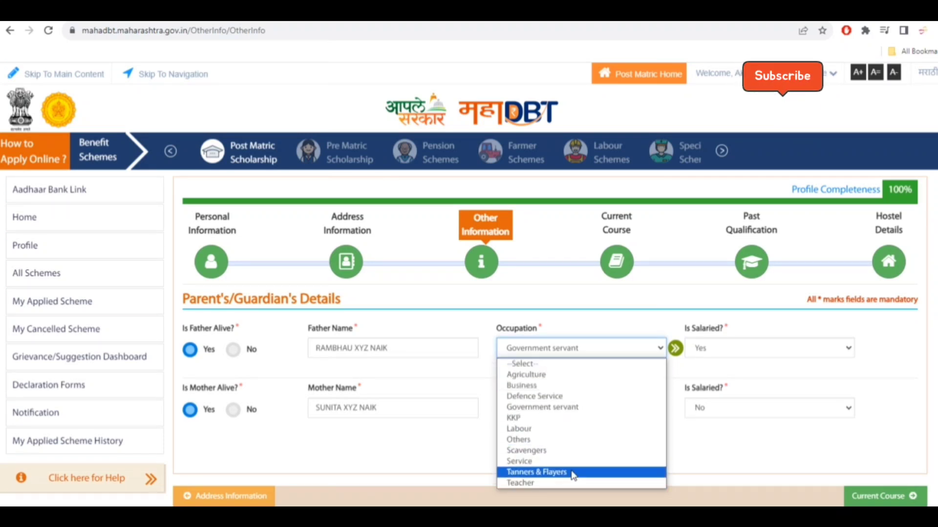
left_click(557, 375)
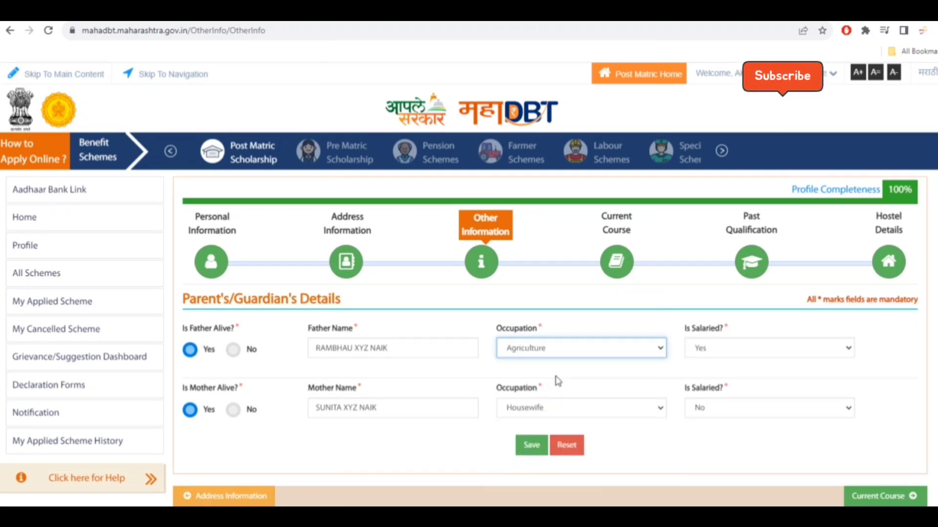
left_click(711, 350)
left_click(694, 385)
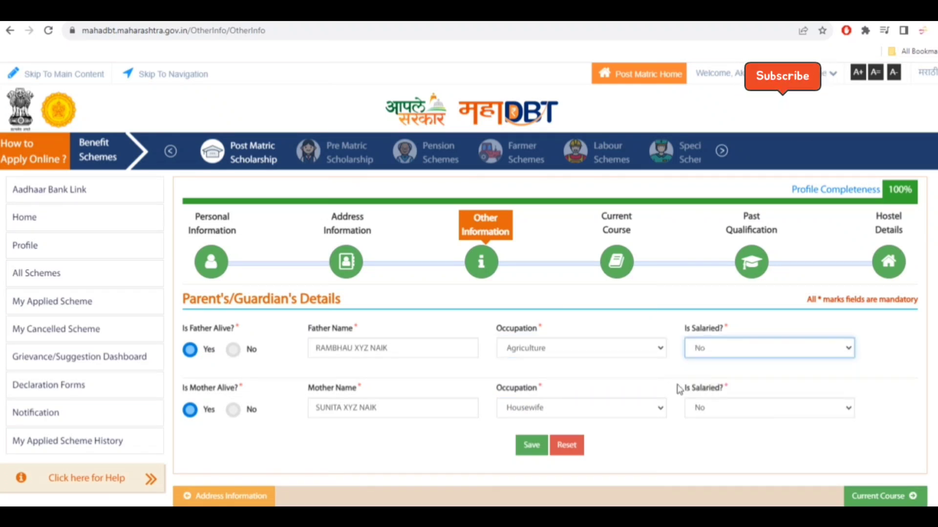
- Keep the mother's occupation as Housewife and salaried as No, then continue to the Current Course section
left_click(666, 451)
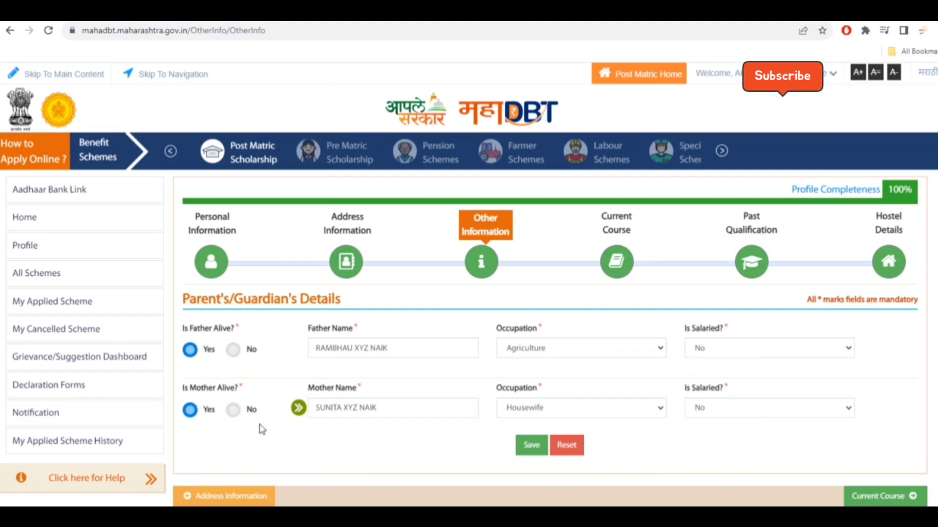
left_click(383, 409)
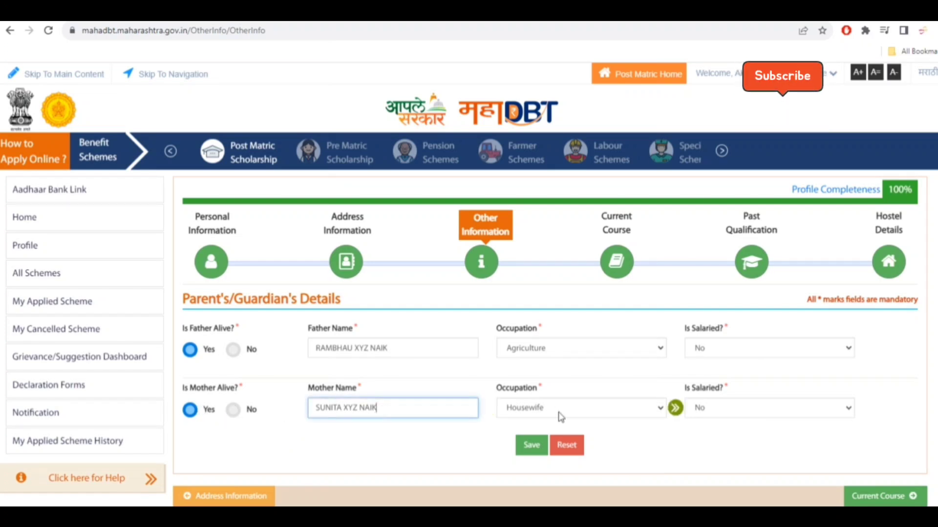
left_click(561, 416)
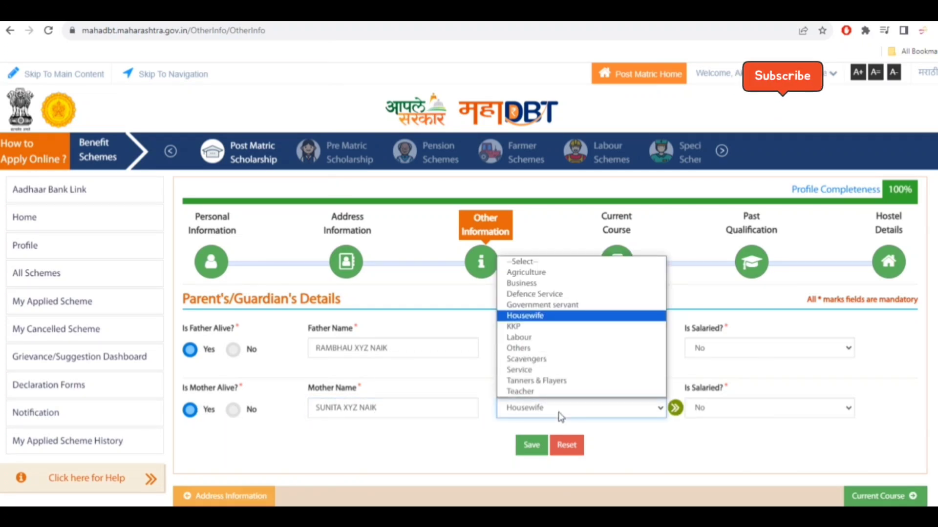
left_click(561, 417)
left_click(812, 416)
left_click(768, 412)
left_click(714, 465)
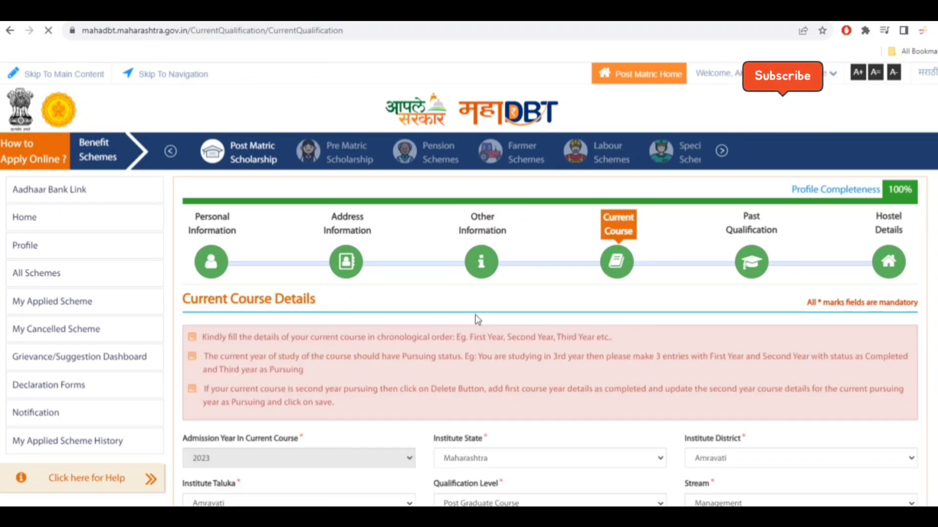
- Delete the existing First Year entry from the current course table
scroll(478, 320, "down", 6)
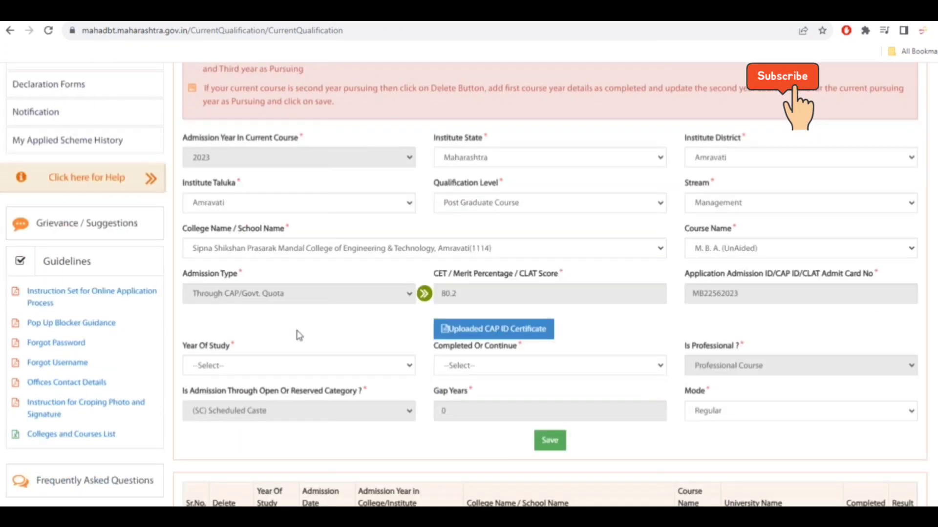
scroll(299, 336, "down", 2)
left_click_drag(262, 402, 316, 407)
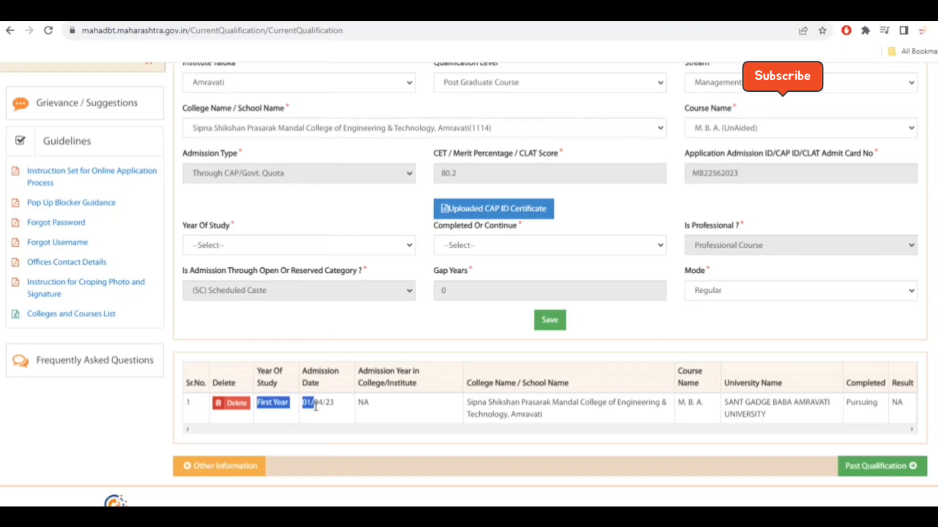
left_click(282, 404)
scroll(259, 342, "up", 3)
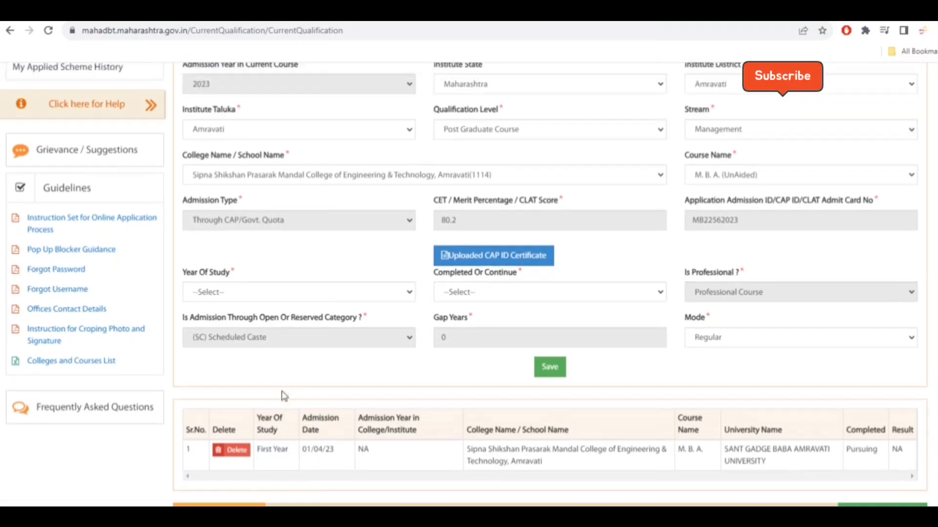
scroll(251, 281, "down", 3)
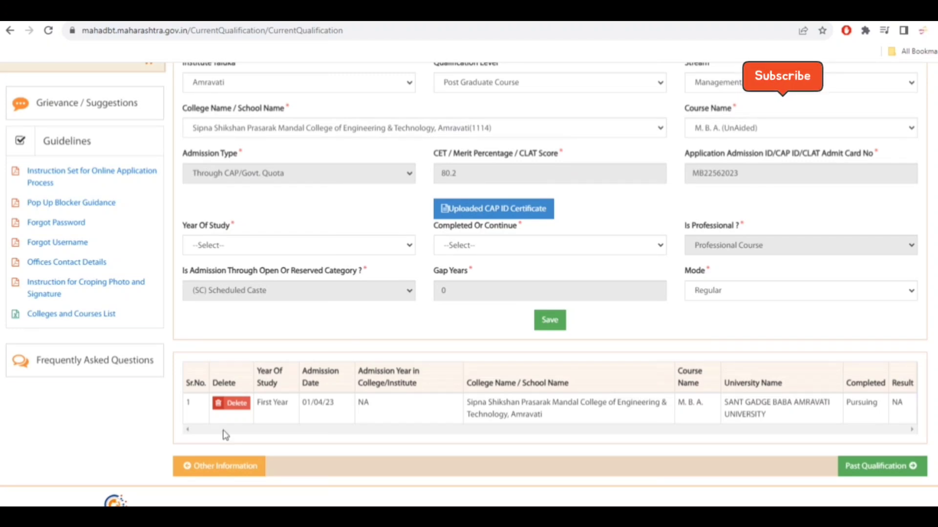
left_click(226, 404)
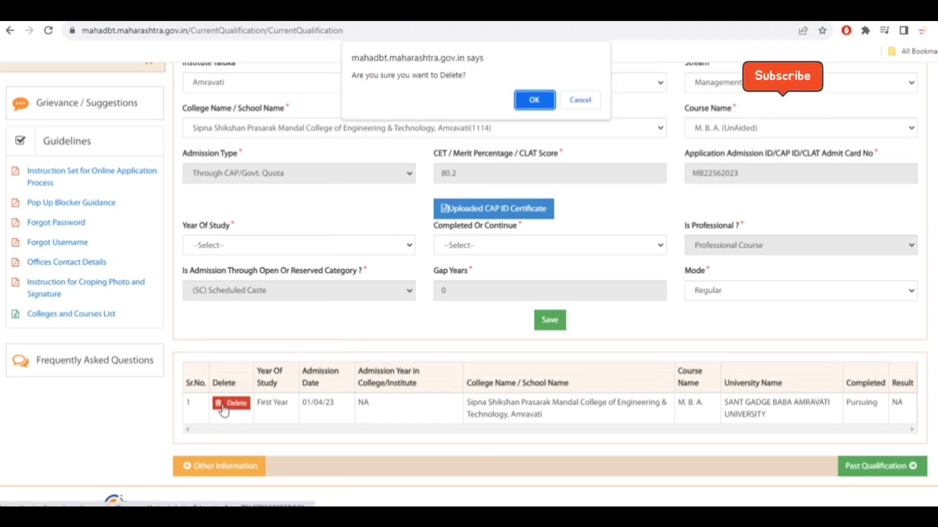
left_click(534, 100)
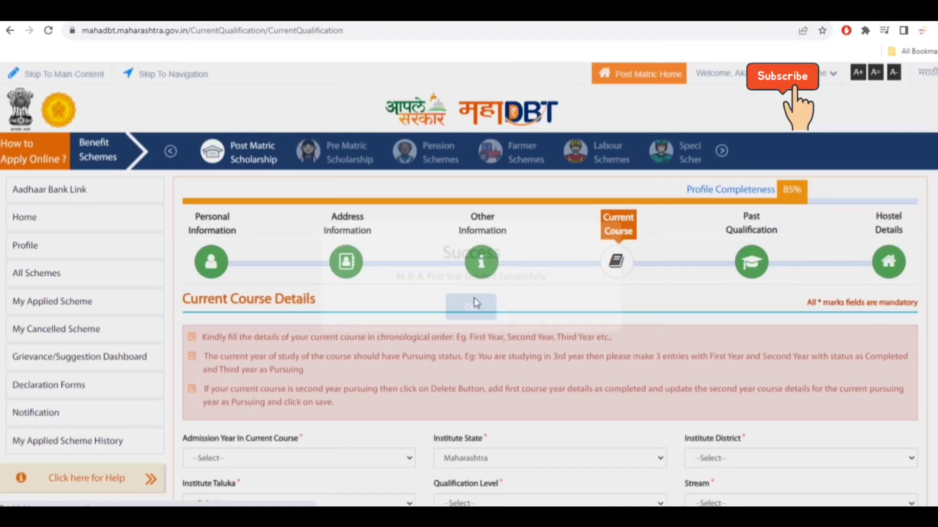
- Set the admission year in current course to 2022 and the institute district to Amravati
scroll(474, 299, "down", 6)
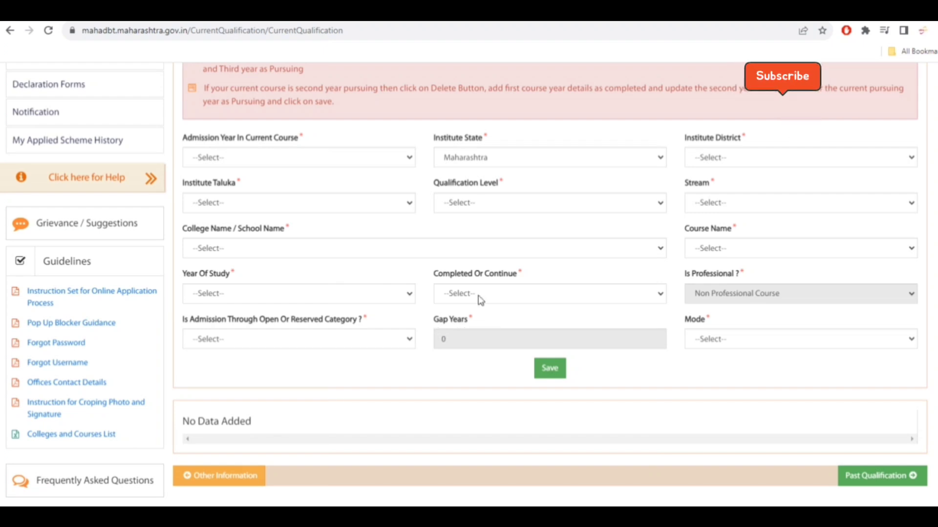
left_click(377, 158)
scroll(332, 287, "down", 8)
scroll(333, 286, "down", 4)
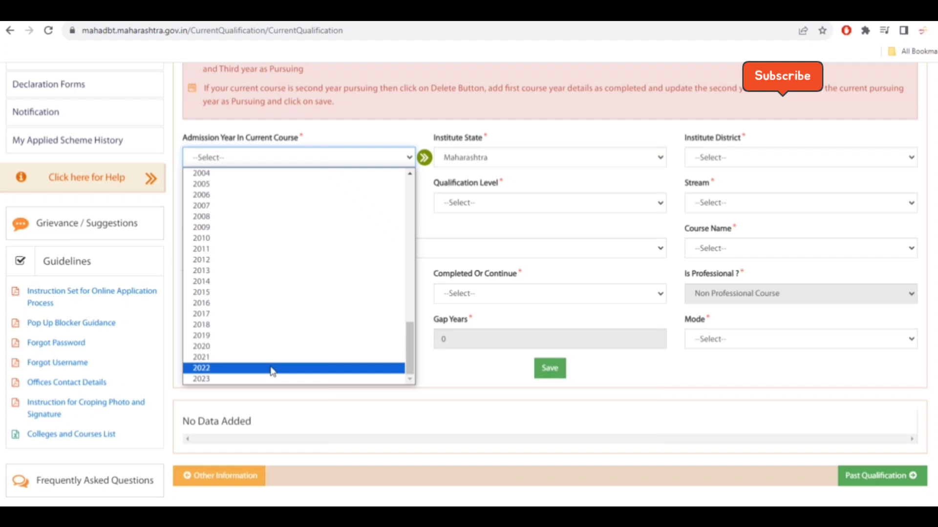
left_click(272, 369)
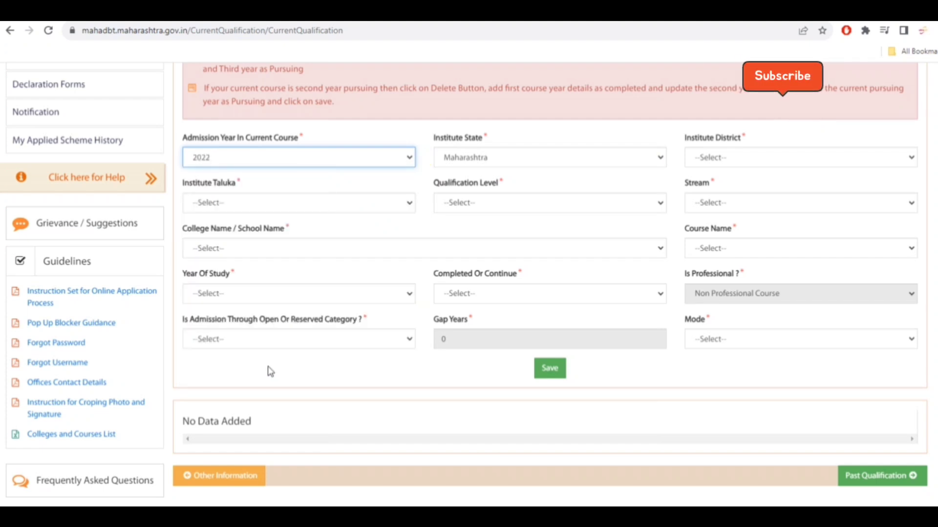
left_click(783, 157)
left_click(754, 205)
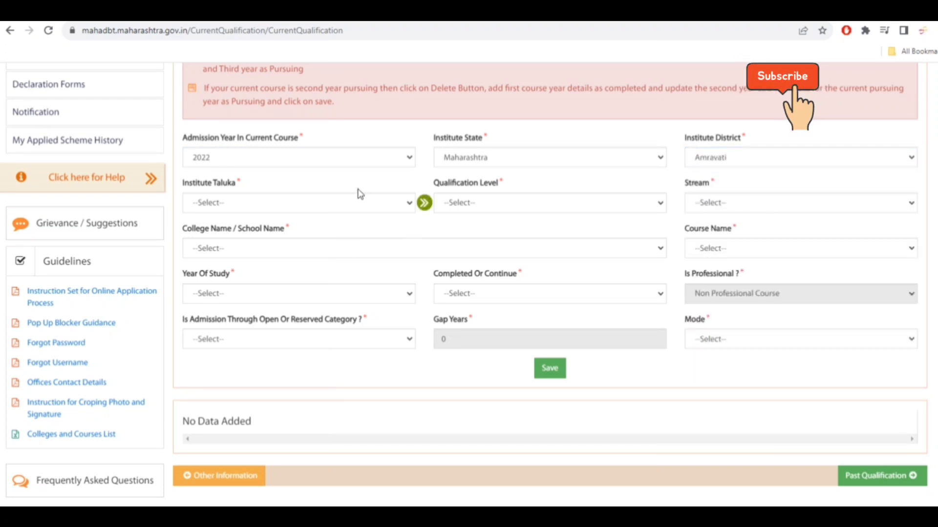
- Set the institute taluka to Amravati and the qualification level to Post Graduate Course
left_click(319, 204)
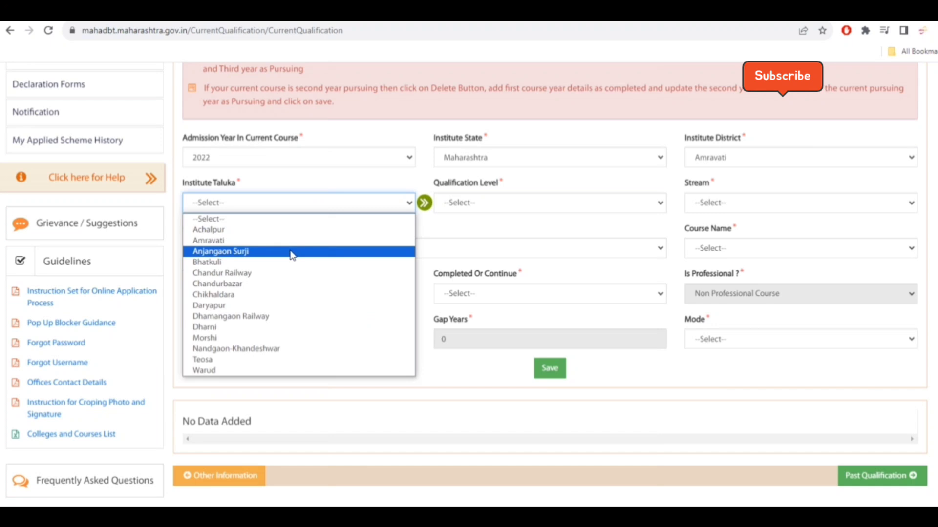
left_click(293, 240)
left_click(522, 208)
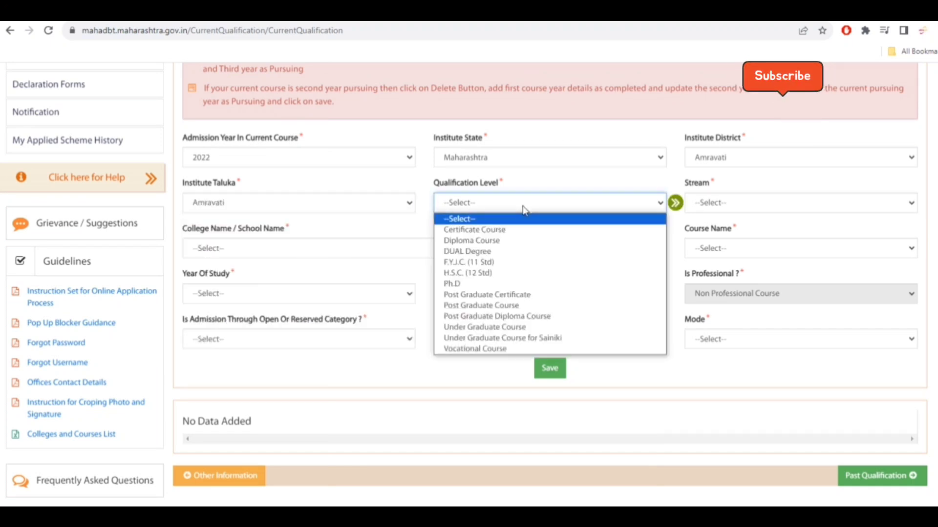
left_click(521, 310)
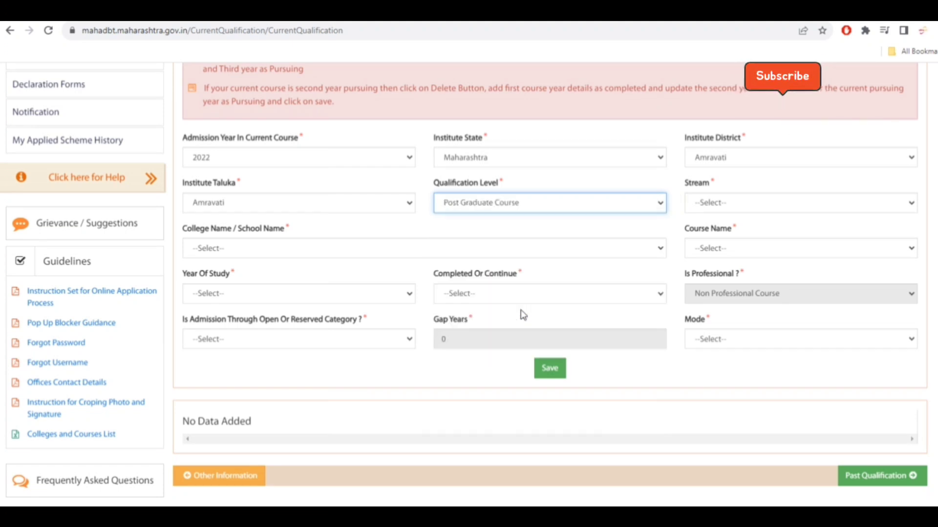
- Set the stream to Management and the college to Sipna Shikshan Prasarak Mandal College of Engineering & Technology, Amravati(1114)
left_click(794, 204)
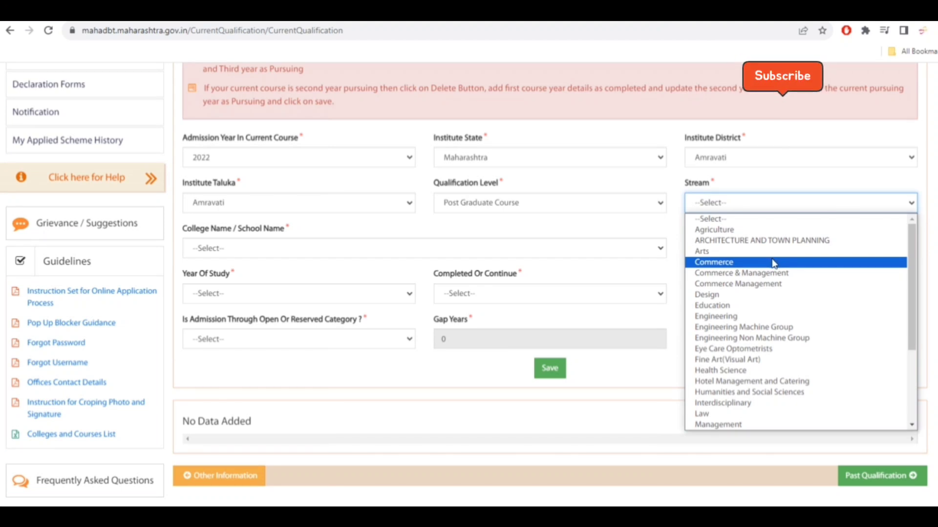
left_click(741, 426)
left_click(373, 250)
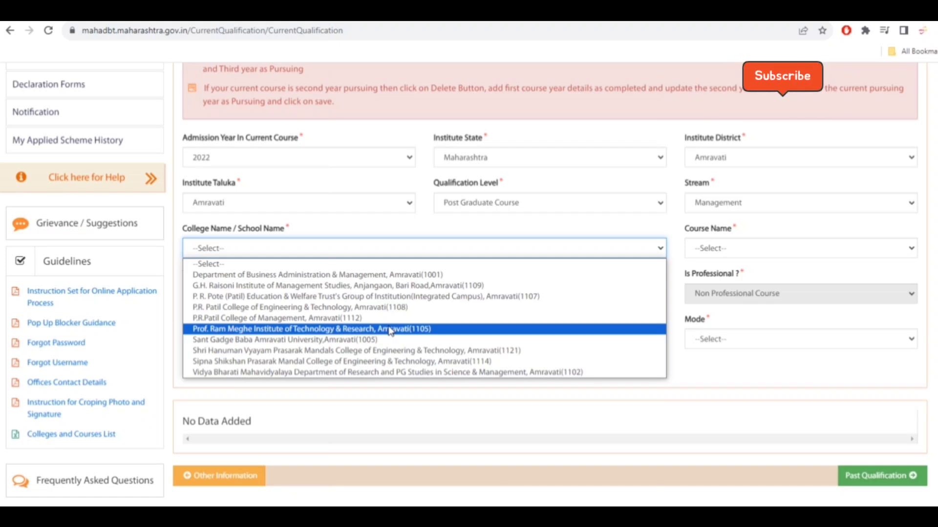
left_click(369, 362)
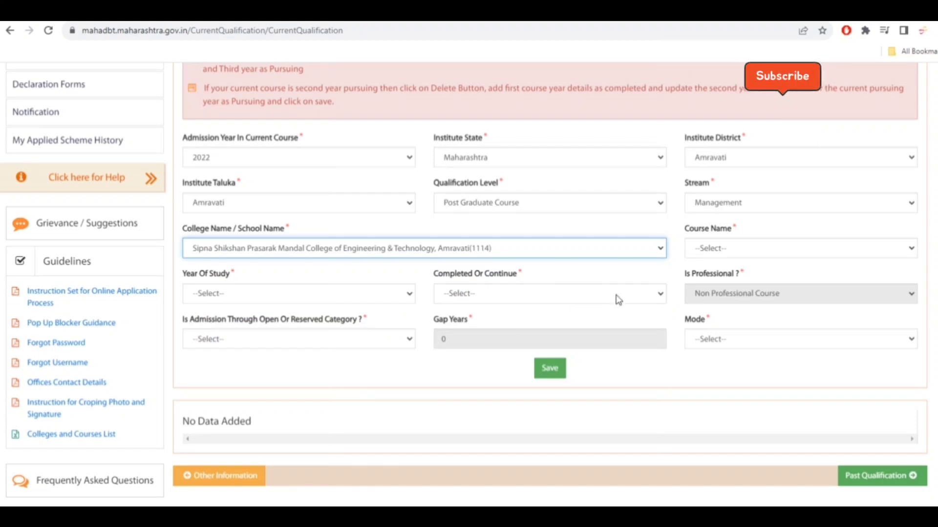
- Set the course name to M. B. A. (UnAided) and the admission type to Through CAP/Govt. Quota
left_click(726, 248)
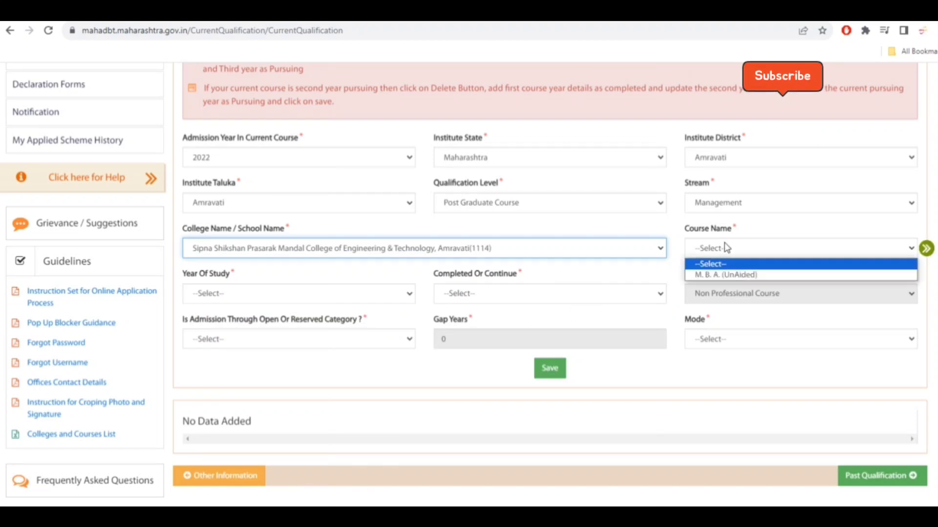
left_click(750, 275)
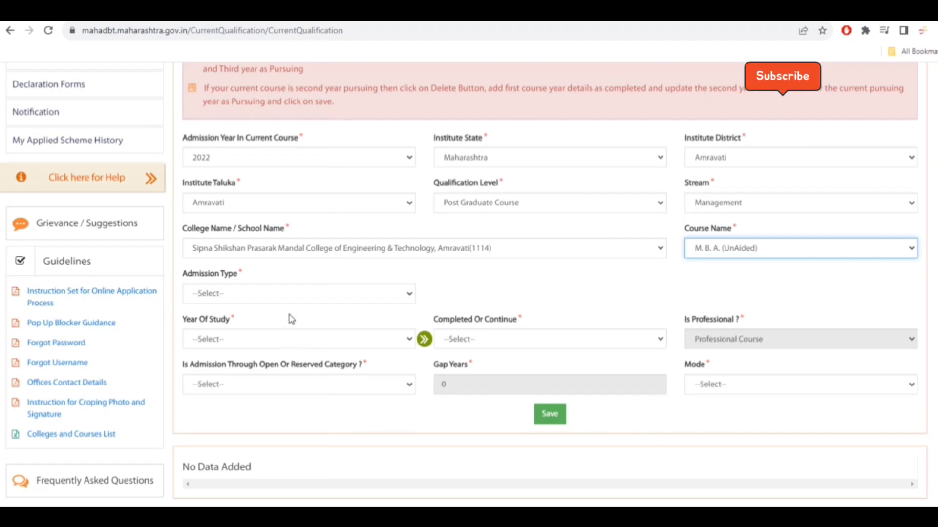
left_click(297, 296)
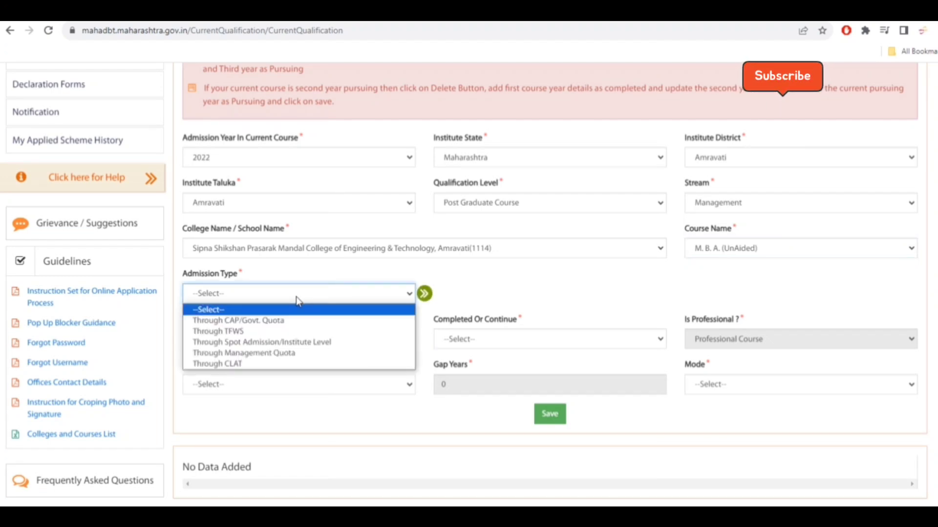
left_click(302, 322)
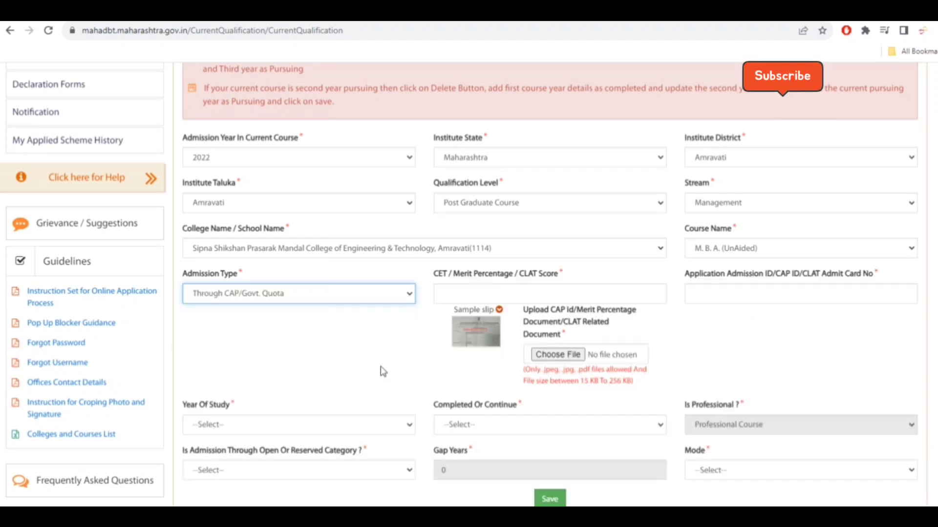
- Enter 80.20 as the CET / merit percentage and fill in the applicant's CAP application admission ID
left_click(550, 292)
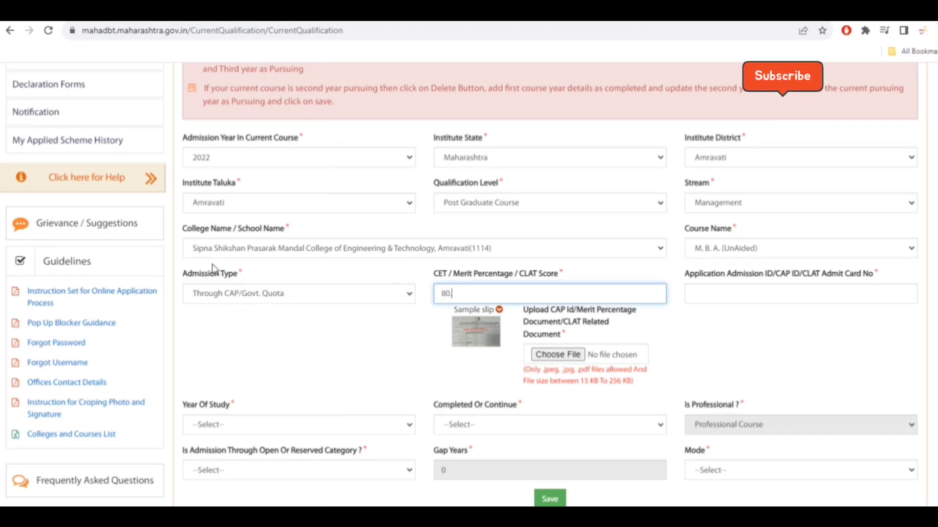
type("80.20")
key("Tab")
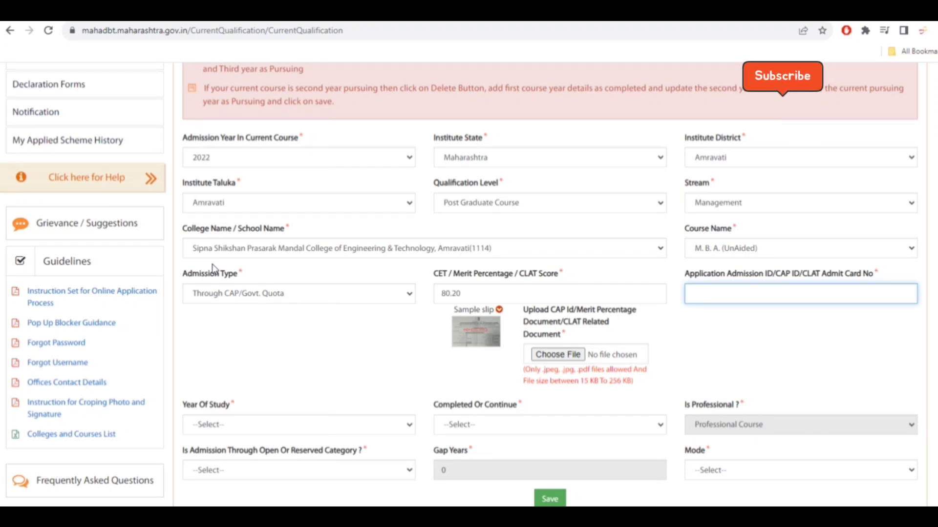
- Upload CAP.pdf as the CAP ID / merit percentage document
scroll(342, 361, "down", 1)
left_click_drag(528, 254, 566, 252)
left_click(577, 268)
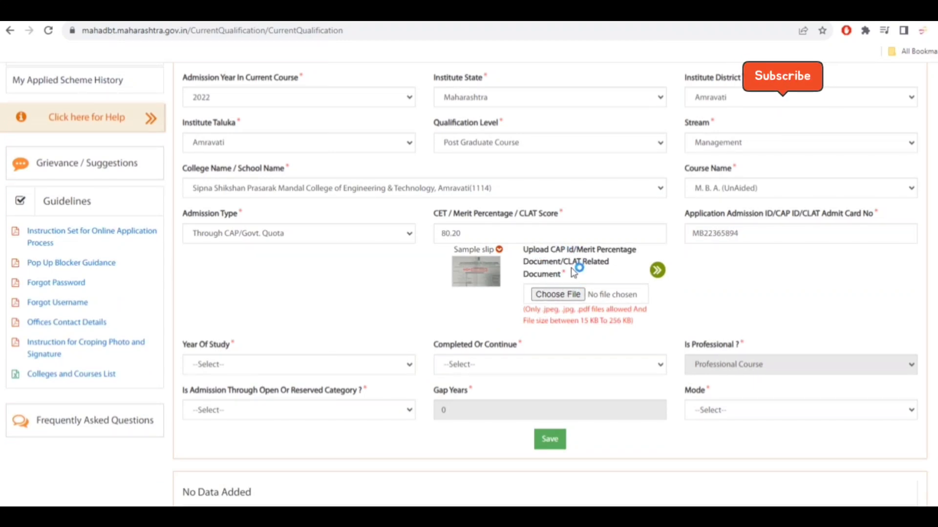
left_click(569, 295)
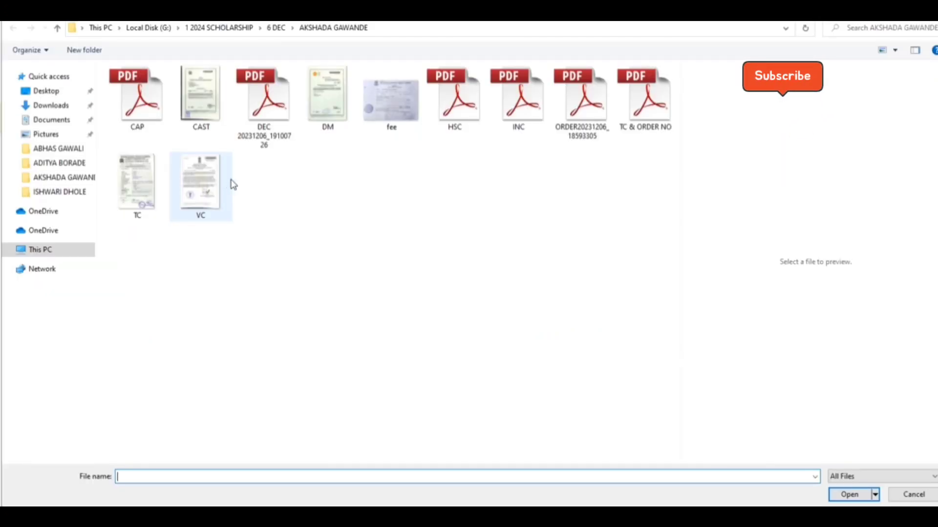
left_click(137, 112)
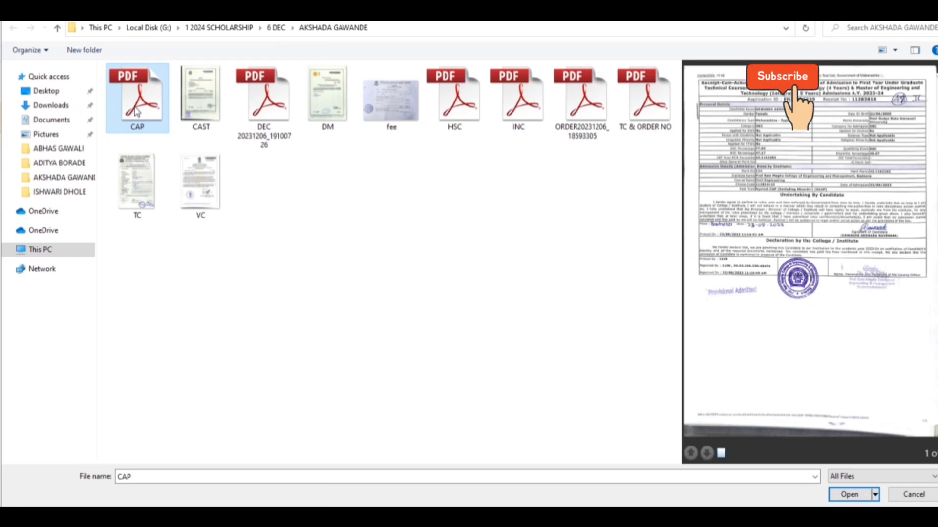
double_click(137, 112)
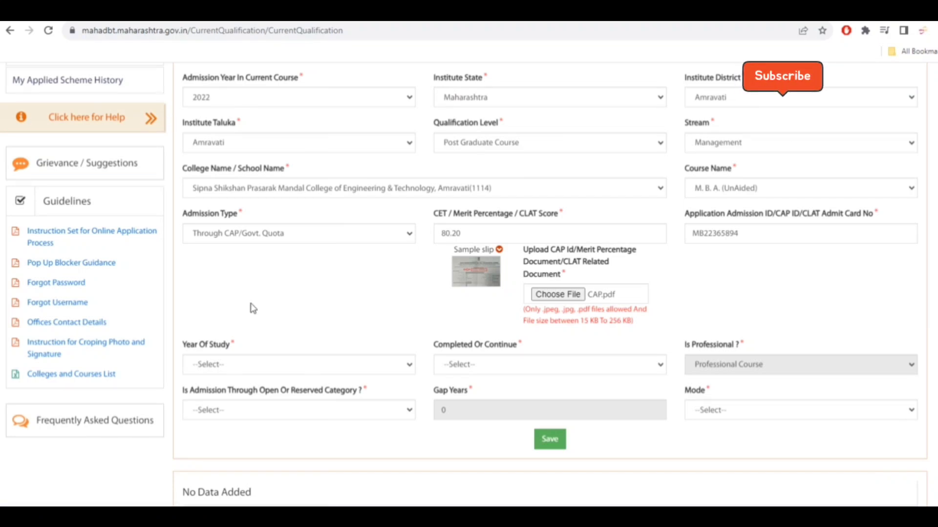
- Set the year of study to First Year with status First Year Completed
scroll(251, 308, "down", 3)
left_click(258, 269)
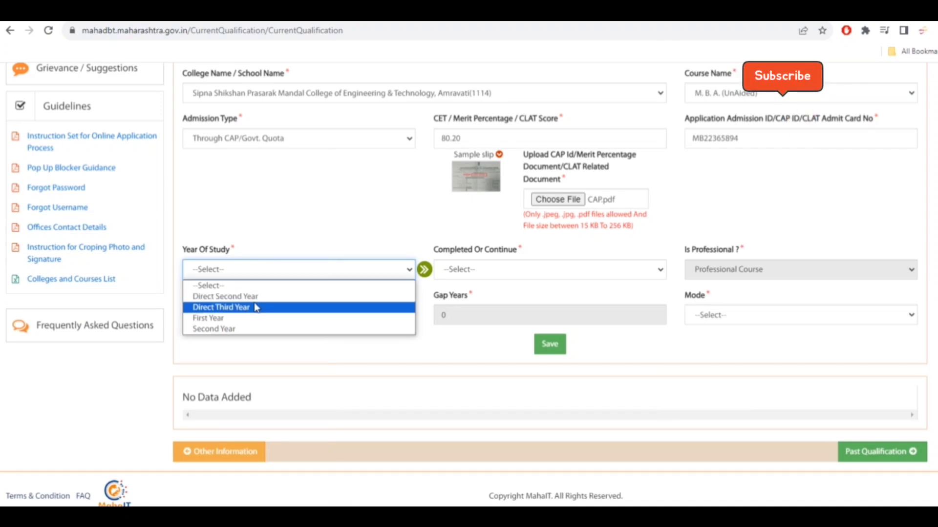
left_click(285, 321)
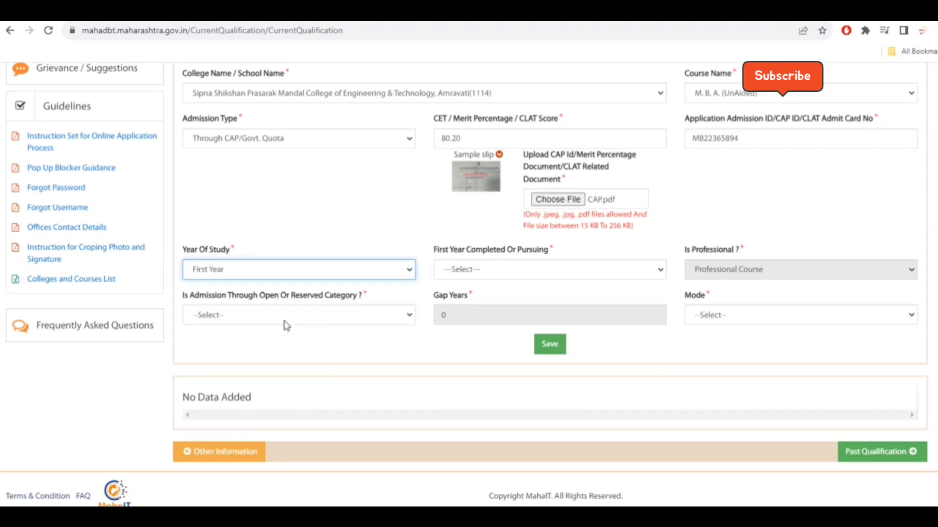
left_click(523, 269)
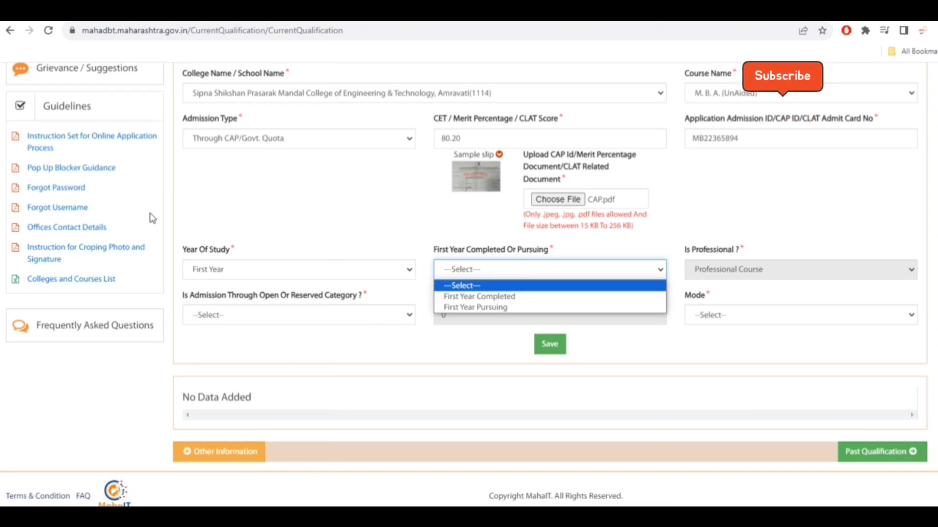
left_click(550, 296)
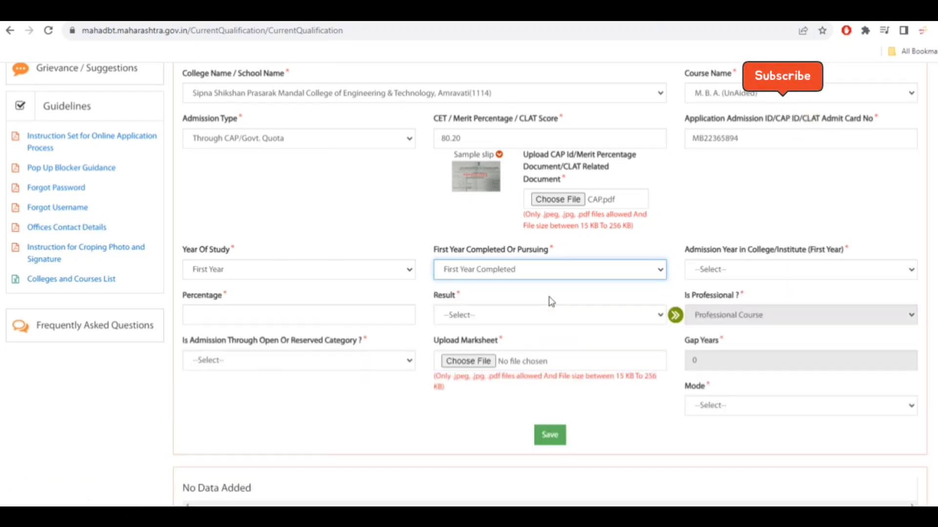
- Set the first-year admission year to 2022 and the percentage to 65.20
left_click(737, 269)
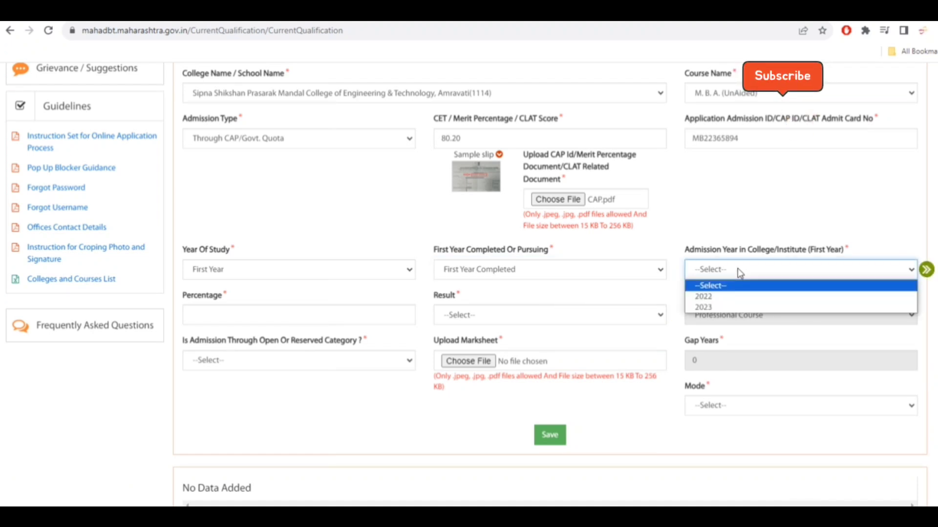
left_click(728, 297)
left_click(308, 322)
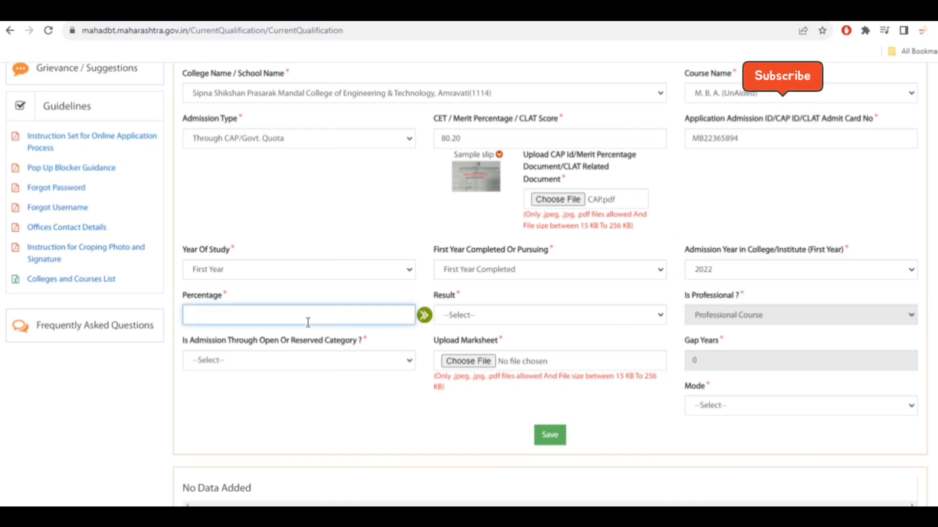
type("65.20")
- Set the result to Passed and the admission category to (SC) Scheduled Caste
left_click(481, 318)
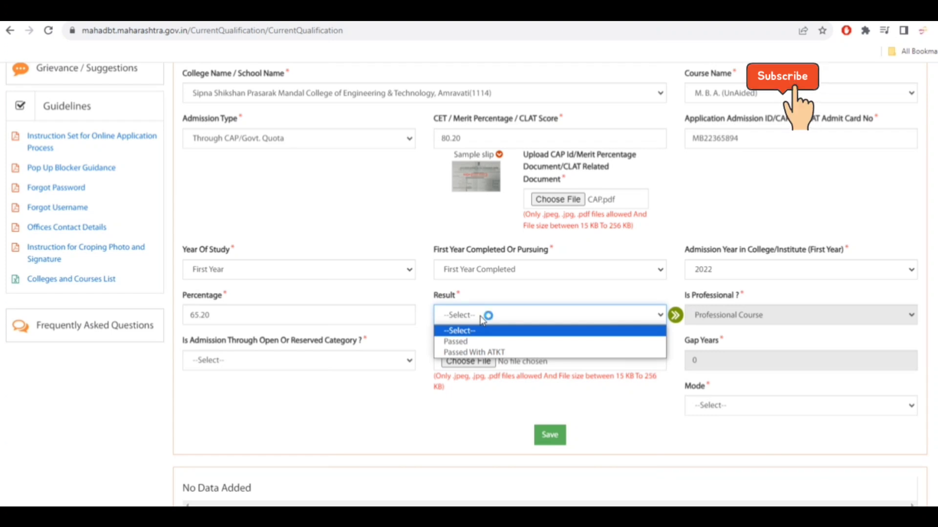
left_click(508, 345)
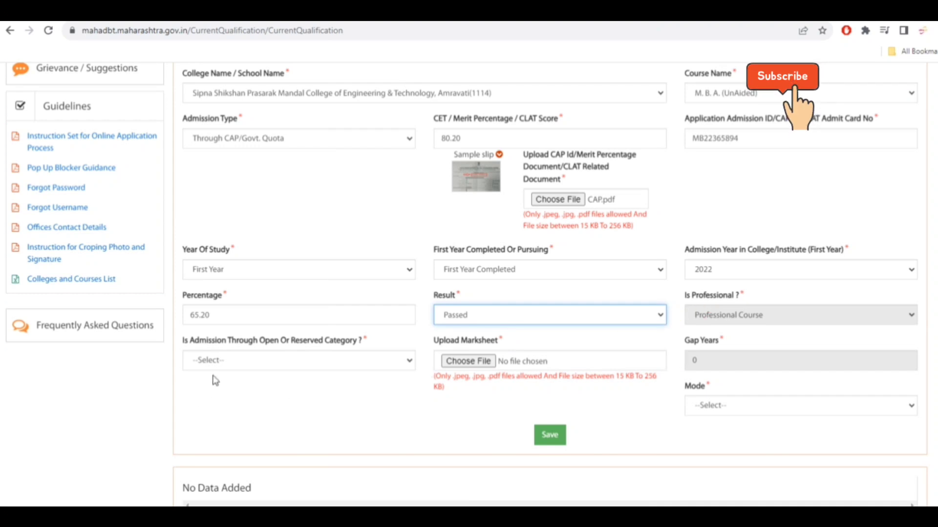
left_click(247, 363)
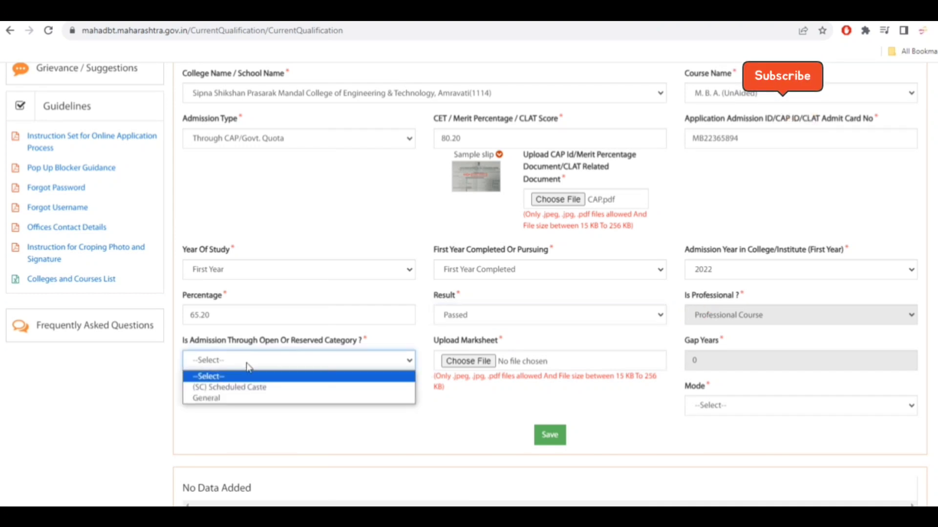
left_click(270, 389)
- Try to upload the DEC 20231206 file as the marksheet and dismiss the alert
left_click(479, 362)
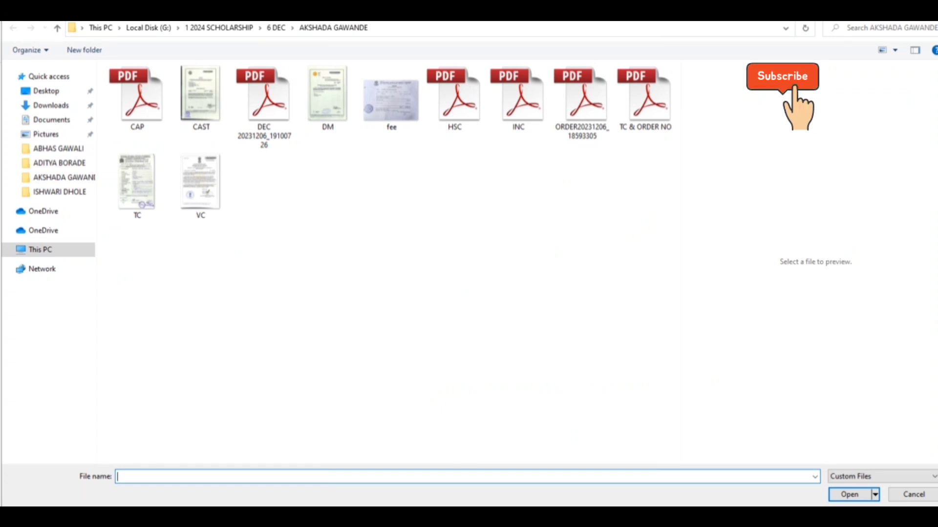
left_click(264, 100)
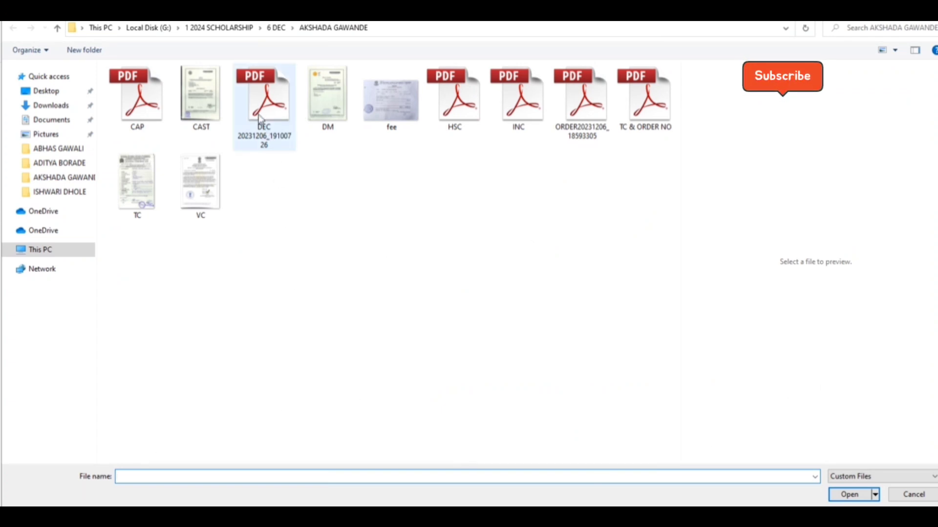
double_click(264, 101)
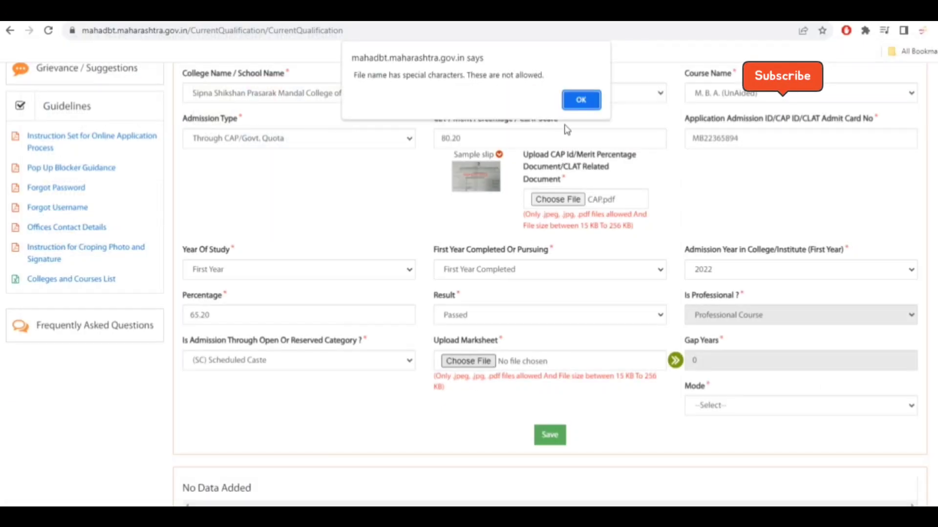
left_click(581, 100)
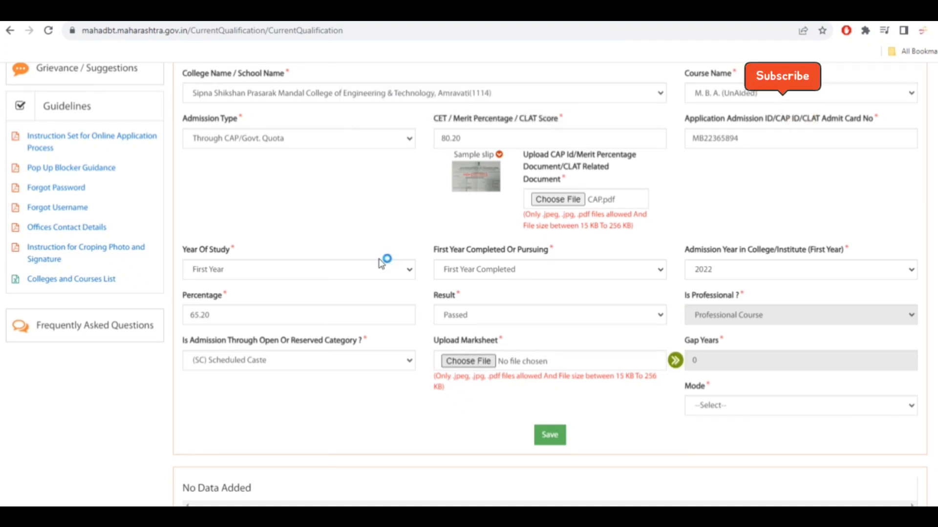
- Attach MM.pdf as the marksheet and set the mode to Regular
right_click(260, 131)
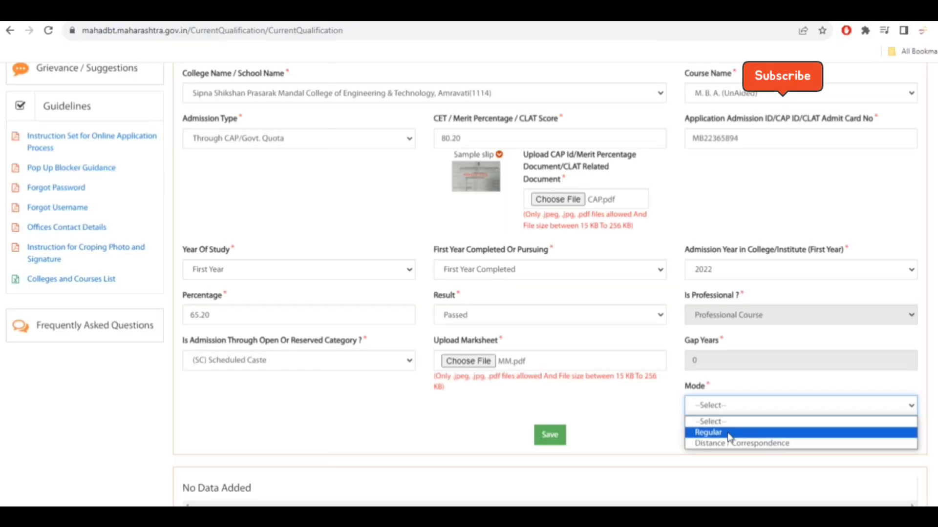
left_click(729, 435)
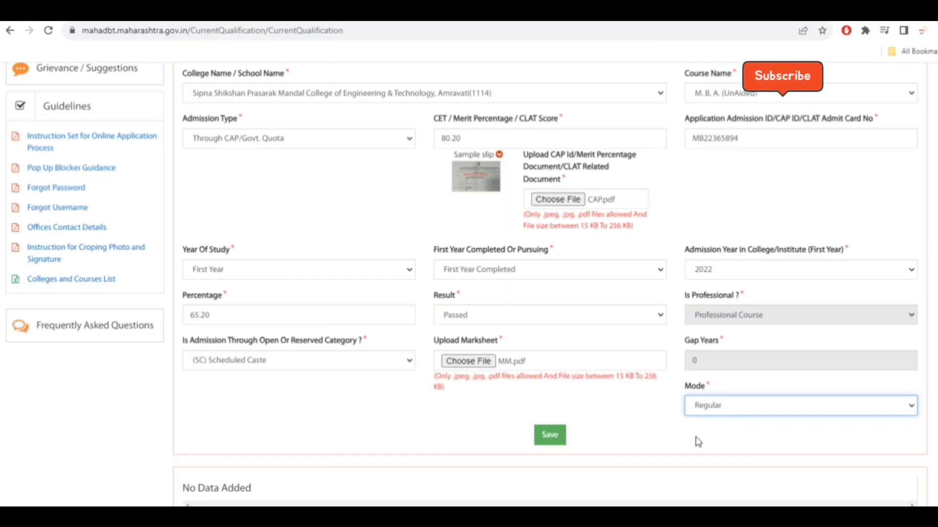
left_click(696, 437)
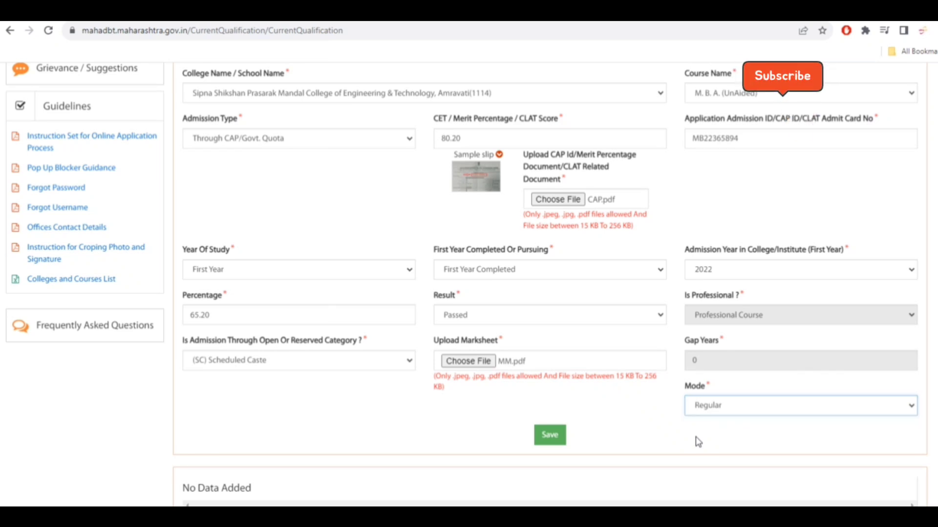
- Save the first-year course entry
scroll(678, 438, "up", 1)
scroll(679, 441, "up", 2)
scroll(681, 439, "down", 3)
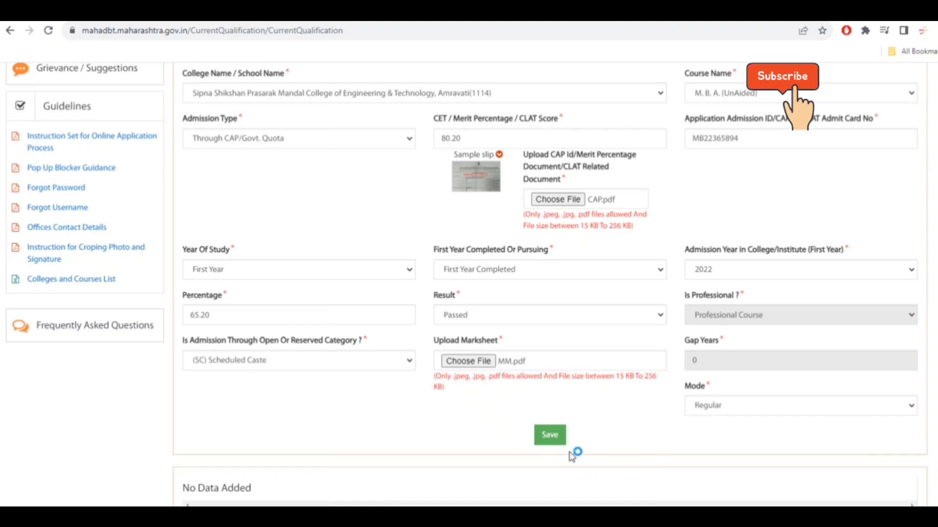
left_click(552, 437)
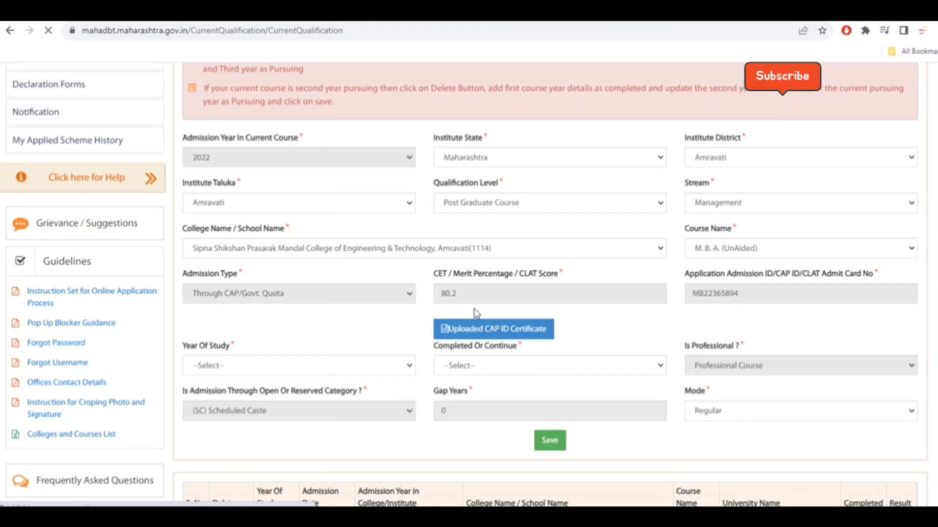
- Review the saved first-year entry in the current course table
scroll(317, 400, "down", 3)
left_click_drag(263, 390, 281, 390)
left_click_drag(361, 389, 375, 388)
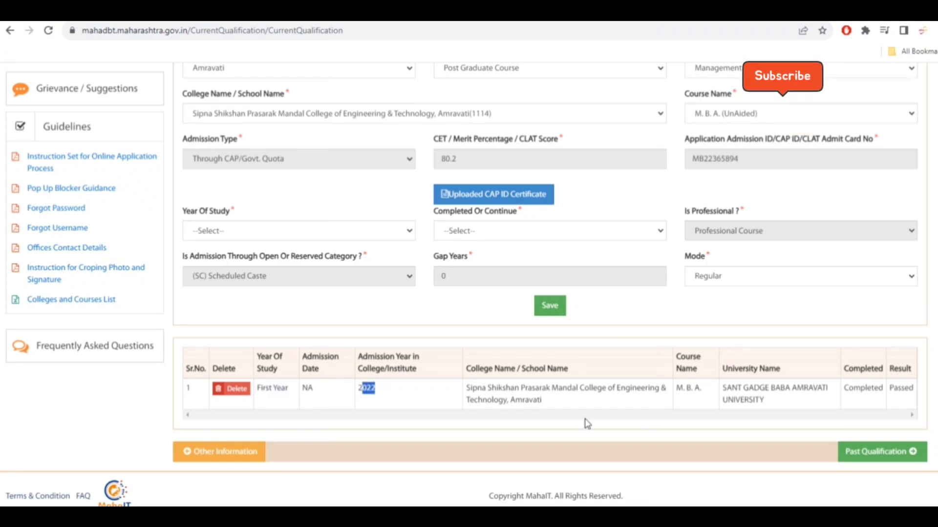
left_click_drag(670, 390, 706, 390)
left_click(755, 399)
left_click_drag(846, 392, 882, 391)
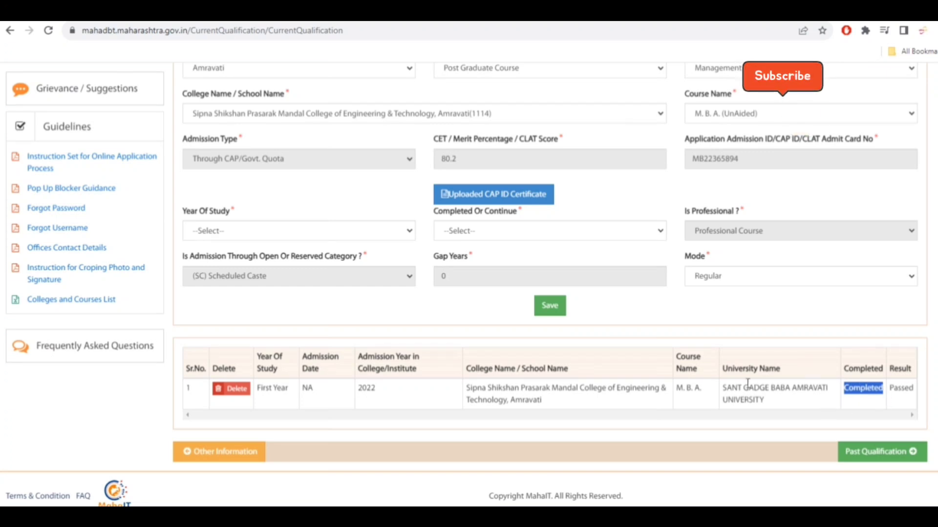
left_click(749, 324)
scroll(746, 324, "up", 4)
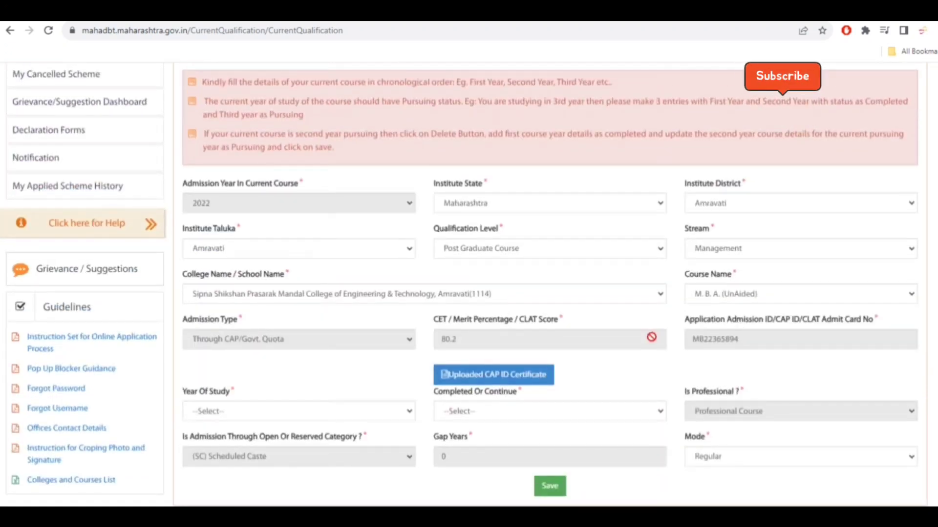
scroll(573, 381, "down", 1)
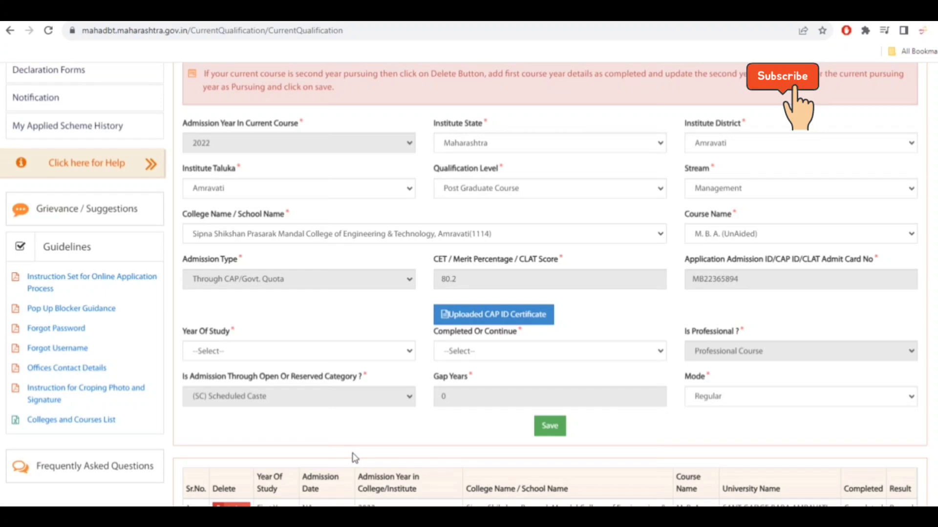
- Start a new current course entry with year of study Second Year and status Second Year Pursuing
scroll(411, 373, "down", 2)
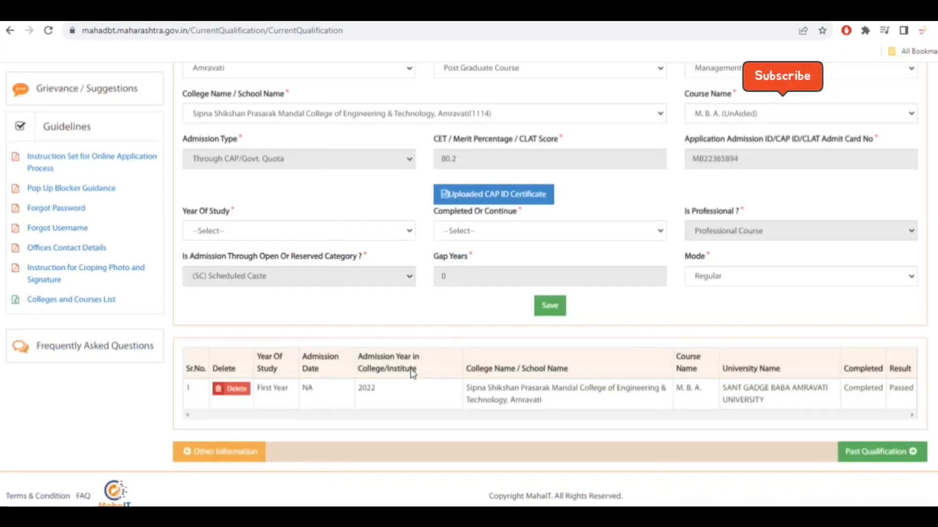
scroll(410, 369, "up", 1)
left_click(381, 299)
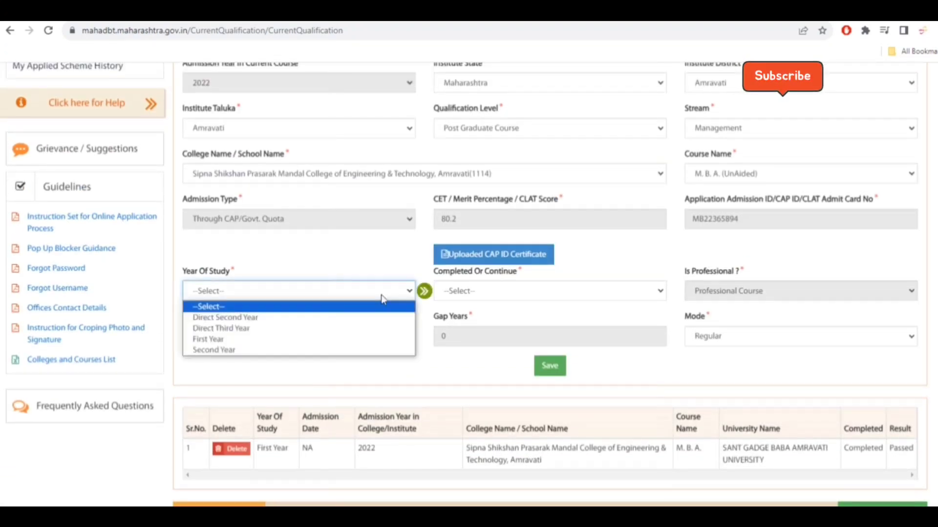
left_click(270, 351)
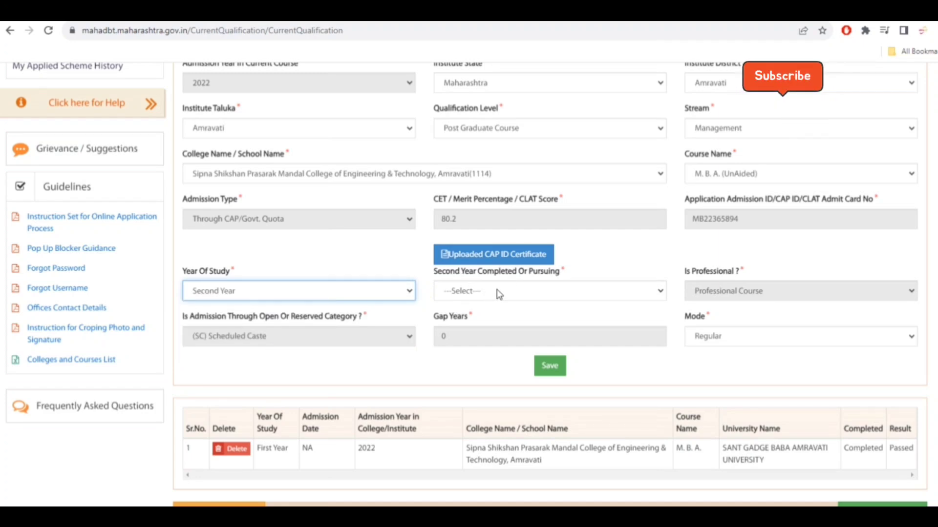
left_click(518, 290)
left_click(534, 317)
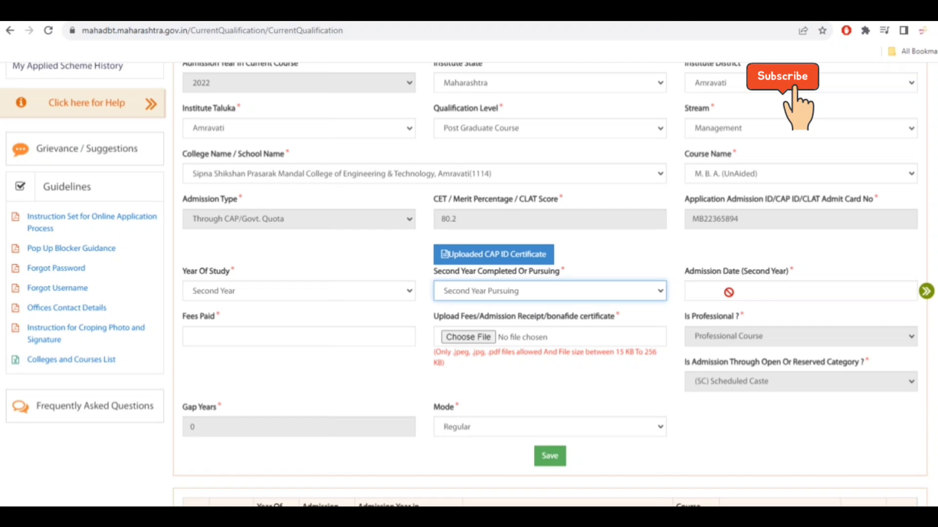
- Set the second-year admission date to 07/07/2023 using the date picker
left_click(729, 292)
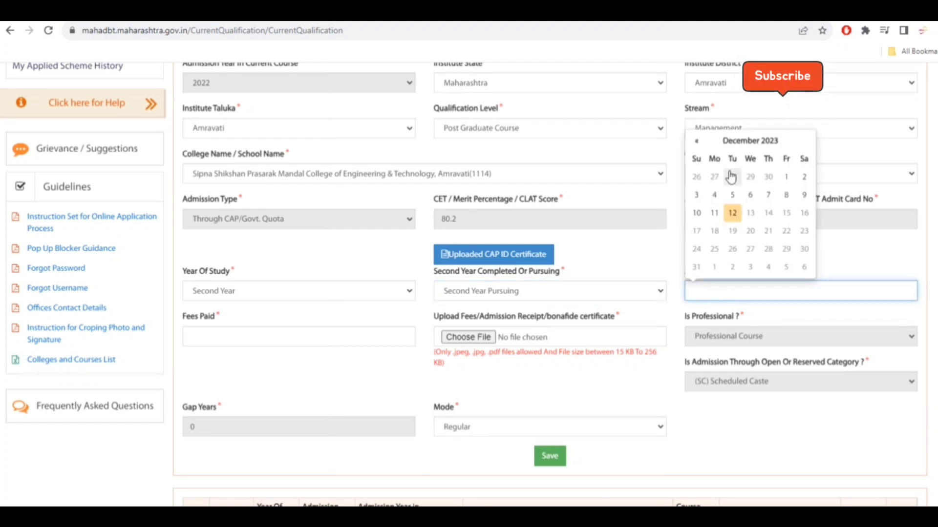
left_click(741, 143)
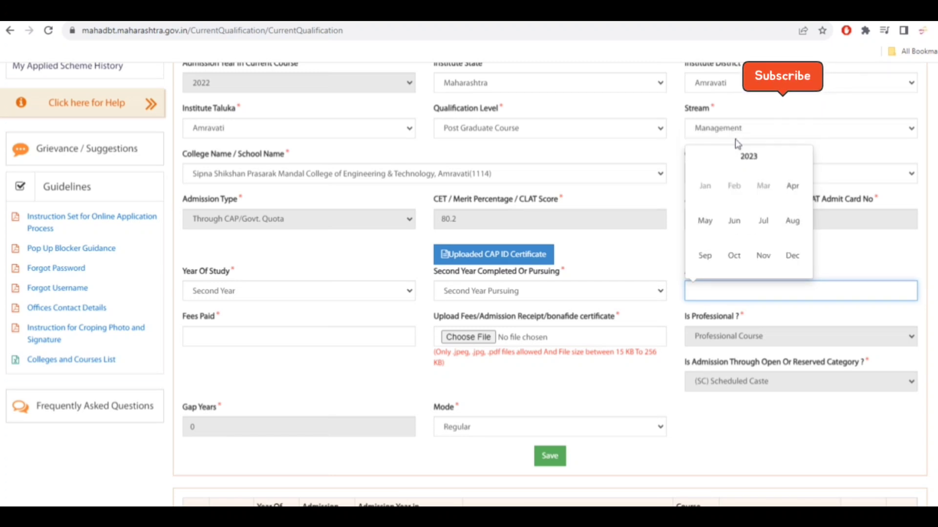
left_click(760, 222)
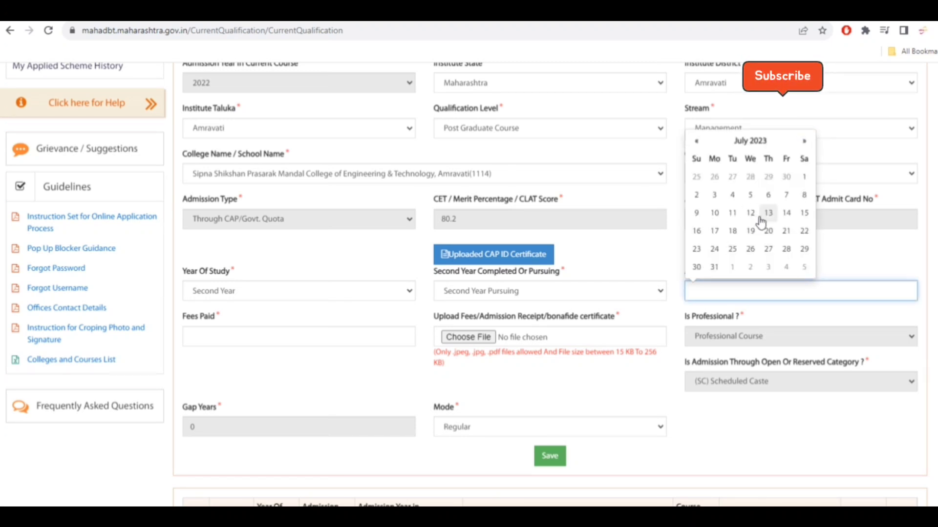
left_click(785, 196)
- Enter 0 as fees paid and attach fee.jpg as the fees or admission receipt certificate
left_click(302, 337)
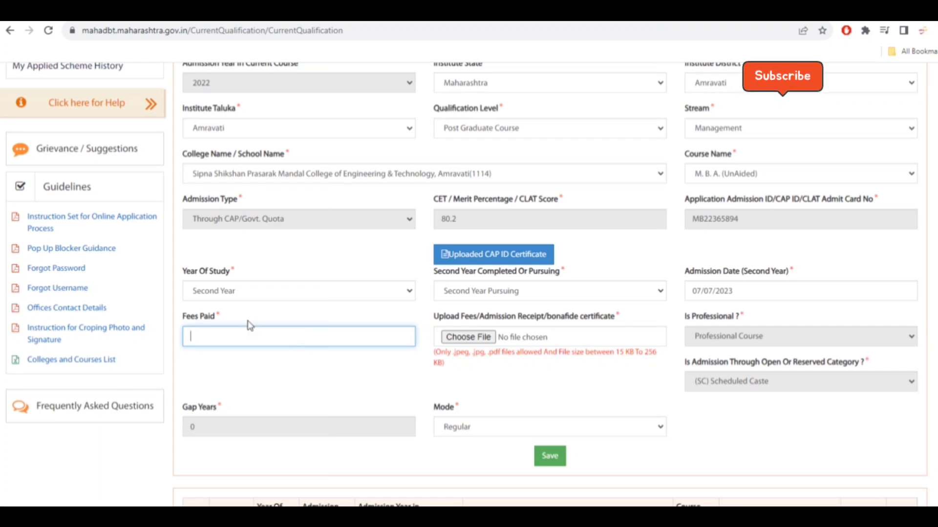
type("0")
left_click(298, 381)
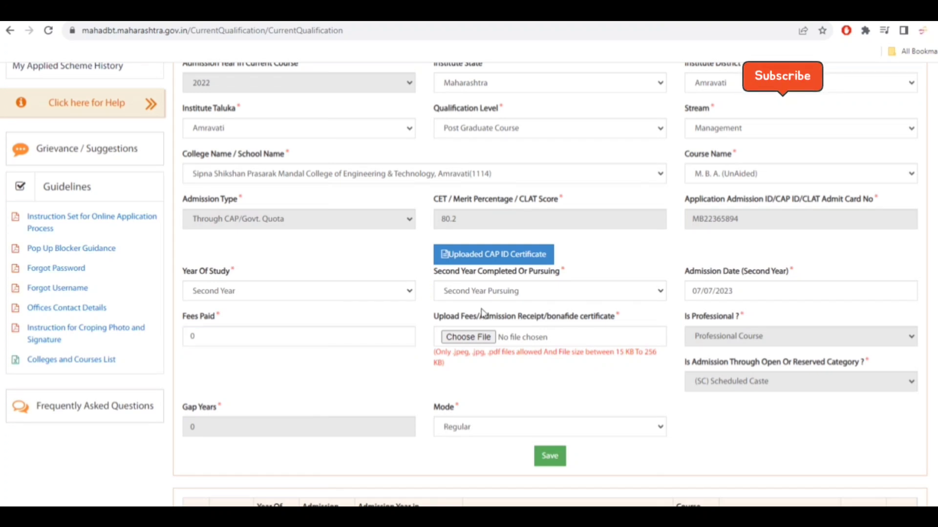
left_click_drag(434, 319, 609, 319)
left_click(608, 321)
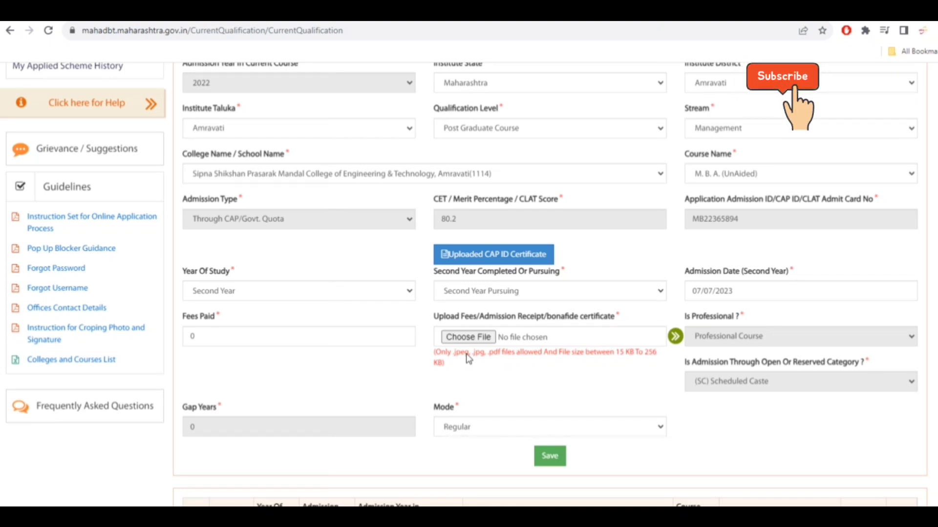
left_click(469, 338)
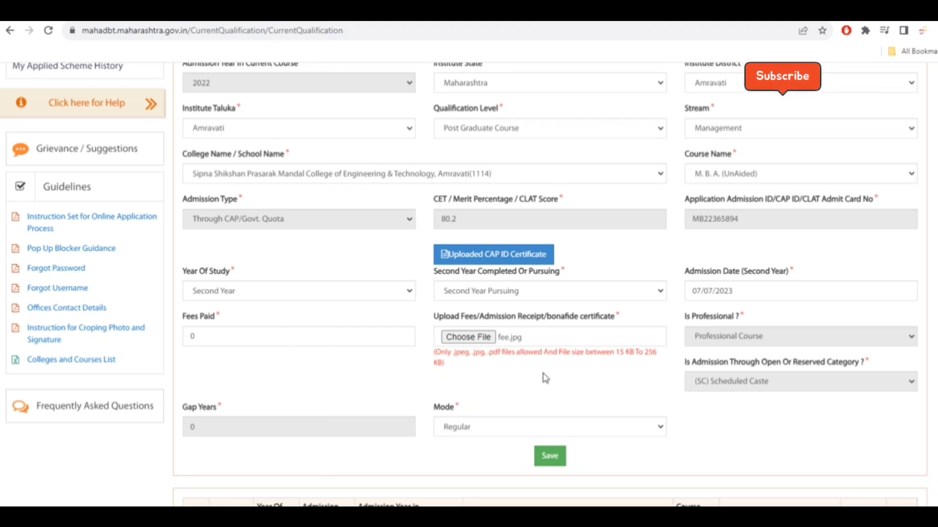
- Save the second-year course entry and dismiss the success message
left_click(550, 458)
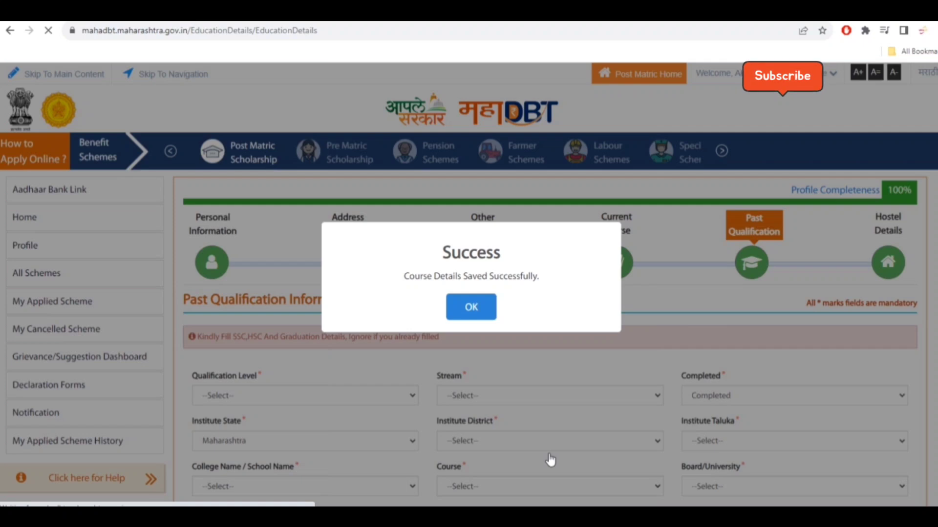
left_click(471, 307)
- Review the listed past qualification entries
scroll(539, 349, "down", 8)
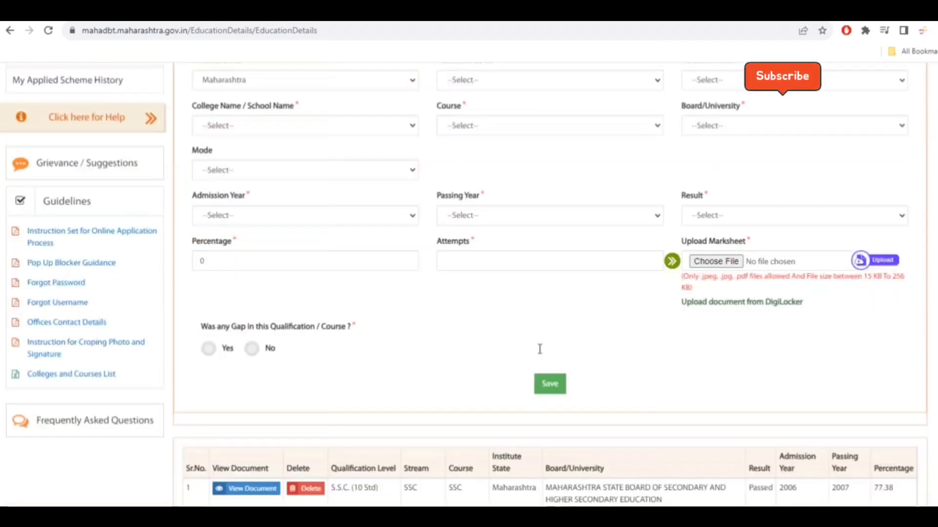
scroll(540, 349, "down", 2)
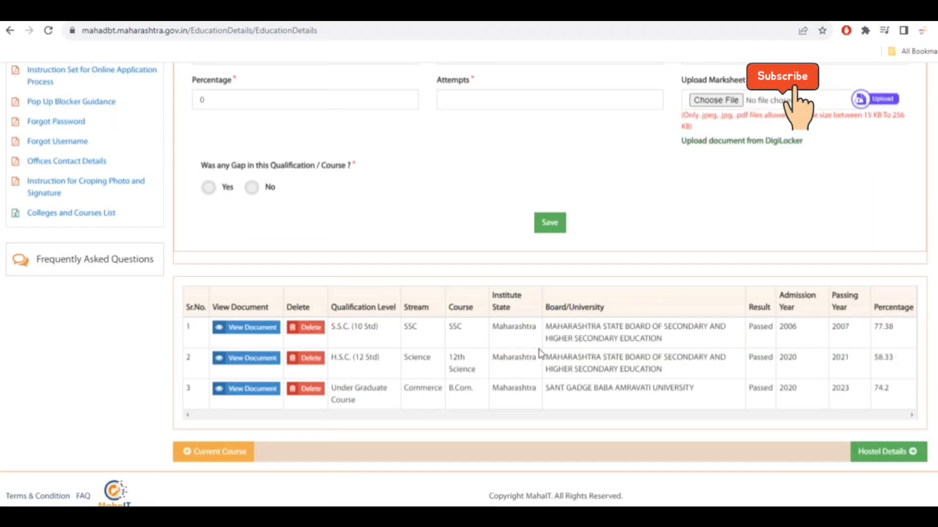
scroll(540, 354, "up", 8)
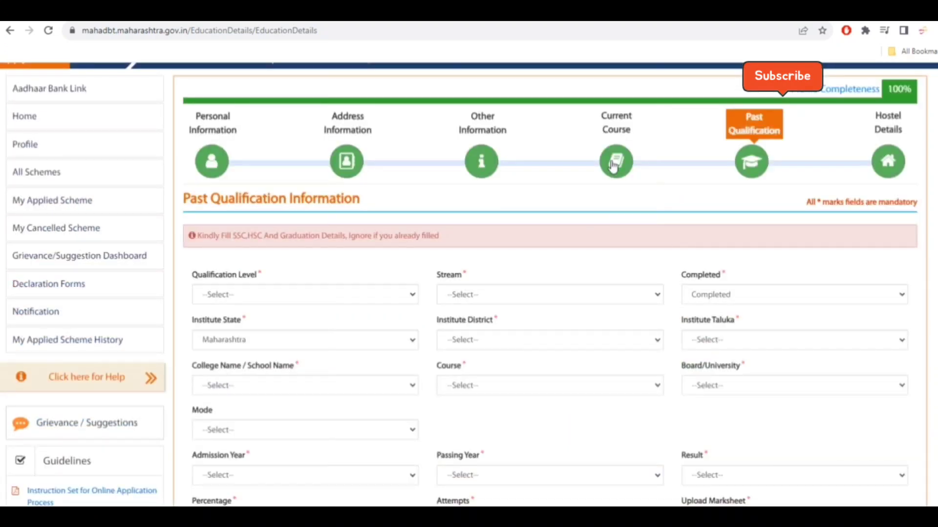
- Open the Current Course section and review the saved first- and second-year entries in the table
left_click(614, 164)
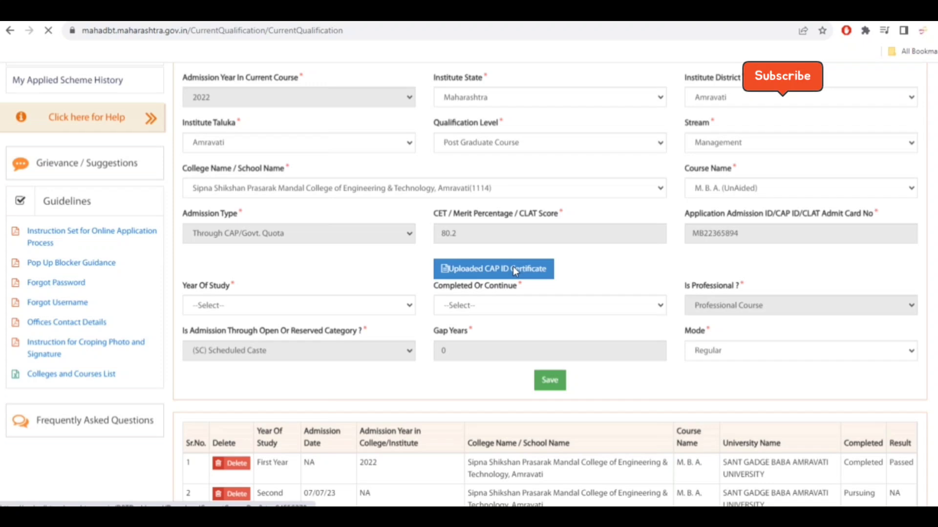
scroll(513, 269, "down", 1)
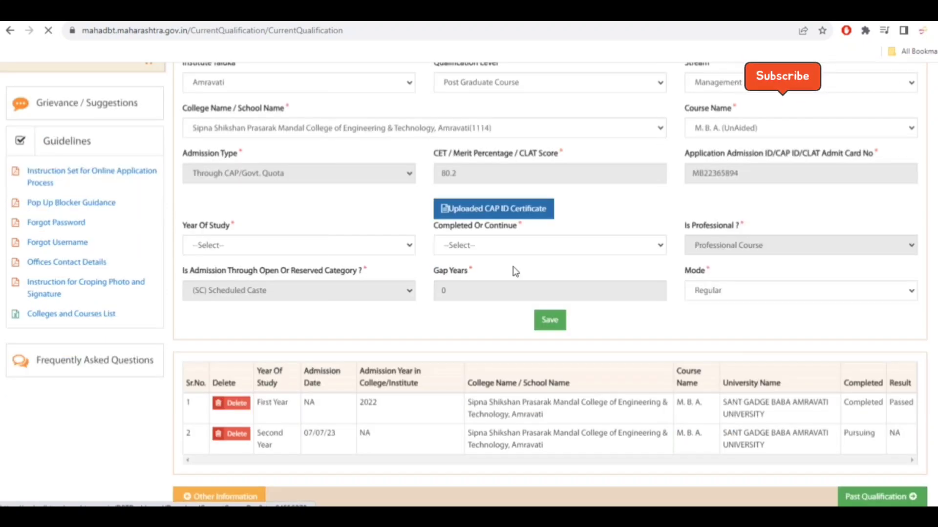
scroll(514, 270, "up", 2)
scroll(509, 201, "down", 2)
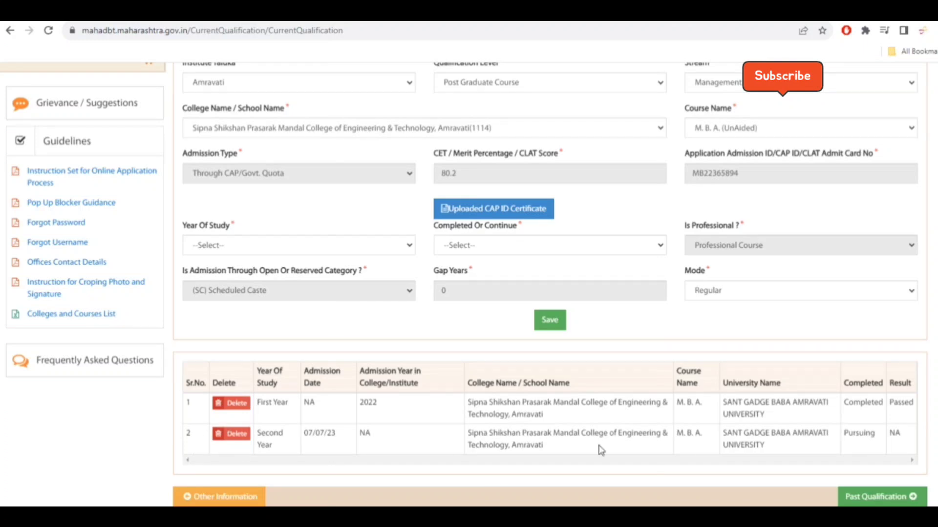
double_click(849, 436)
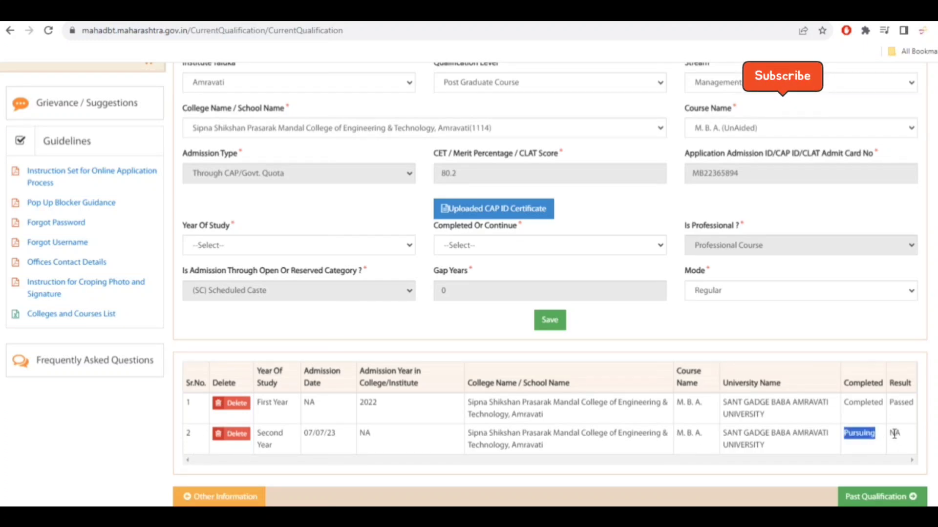
left_click(894, 434)
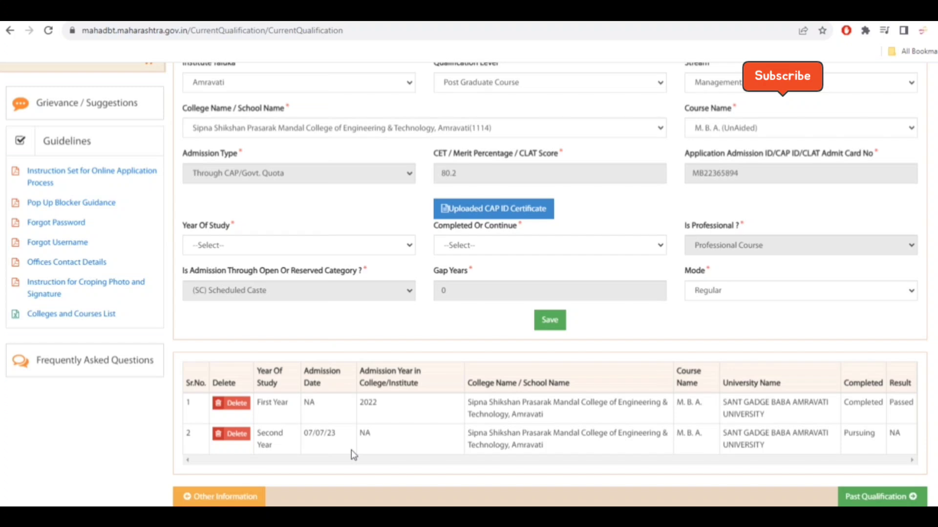
scroll(672, 354, "up", 1)
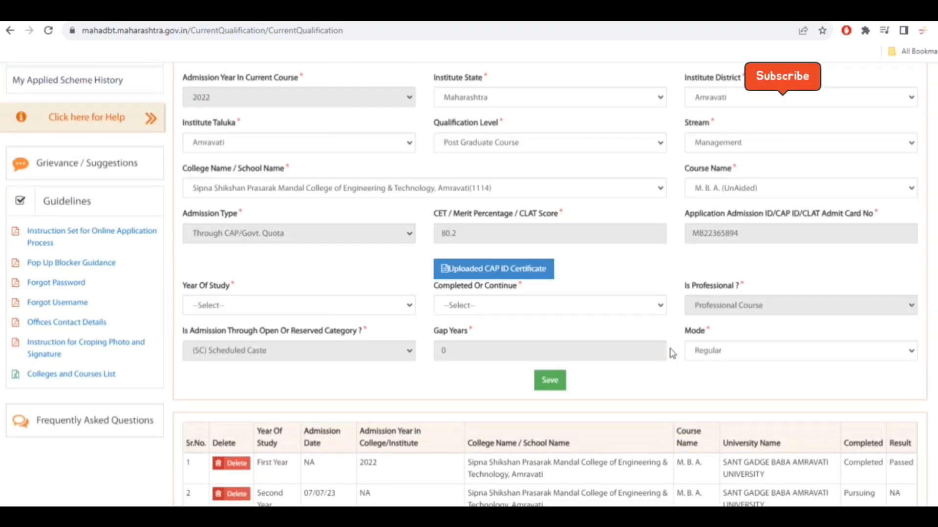
scroll(671, 356, "up", 1)
scroll(666, 354, "down", 1)
scroll(659, 353, "up", 8)
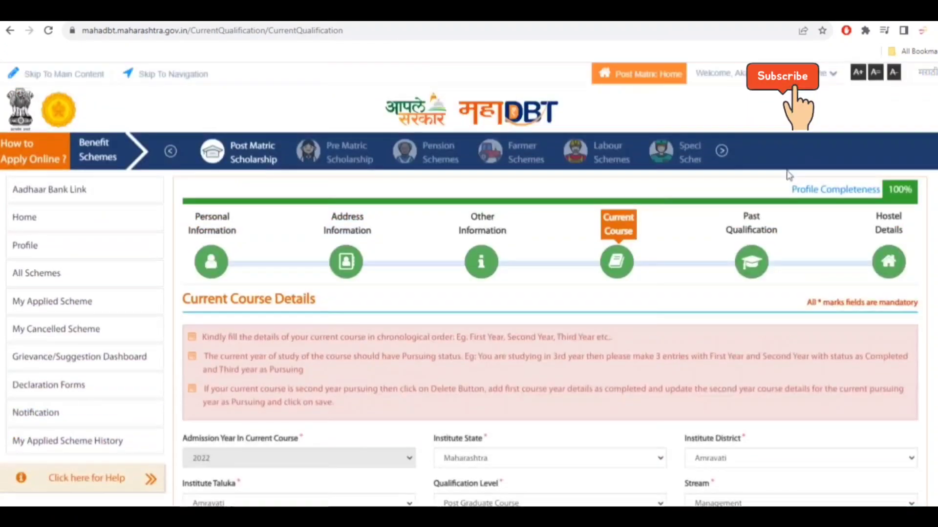
- Review the Past Qualification and Hostel Details sections of the profile
left_click(751, 263)
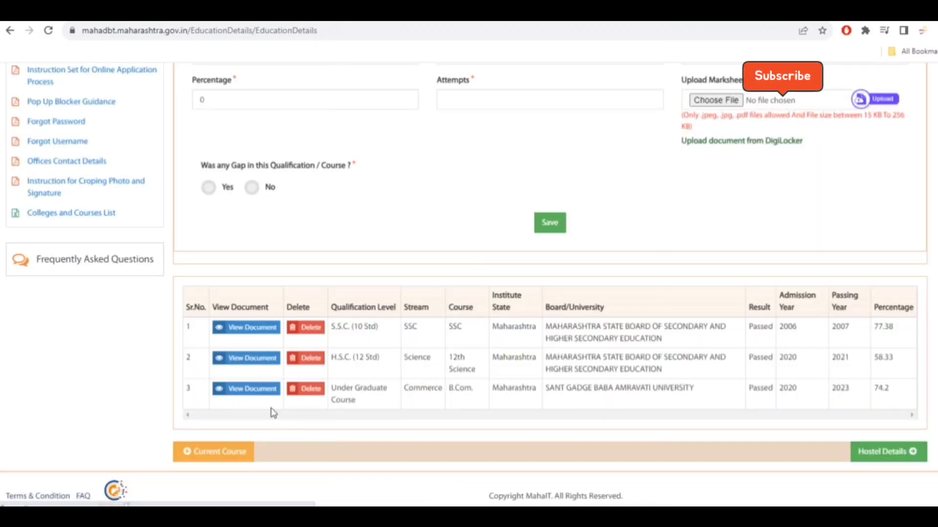
scroll(404, 344, "up", 1)
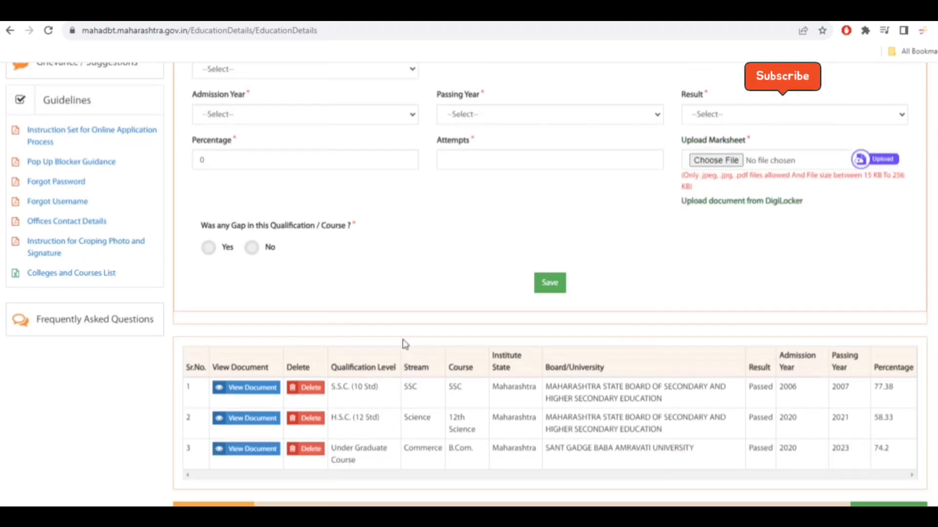
scroll(405, 353, "down", 1)
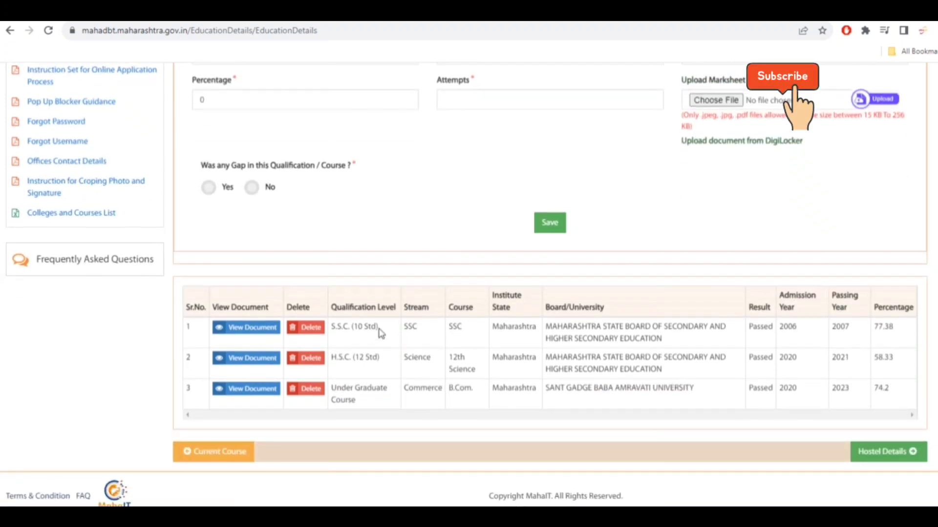
scroll(476, 403, "up", 6)
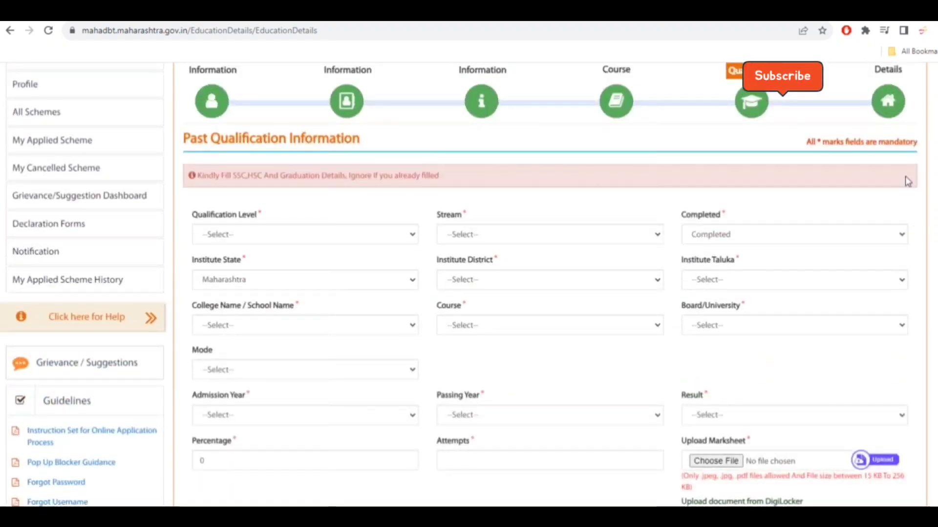
scroll(852, 358, "down", 6)
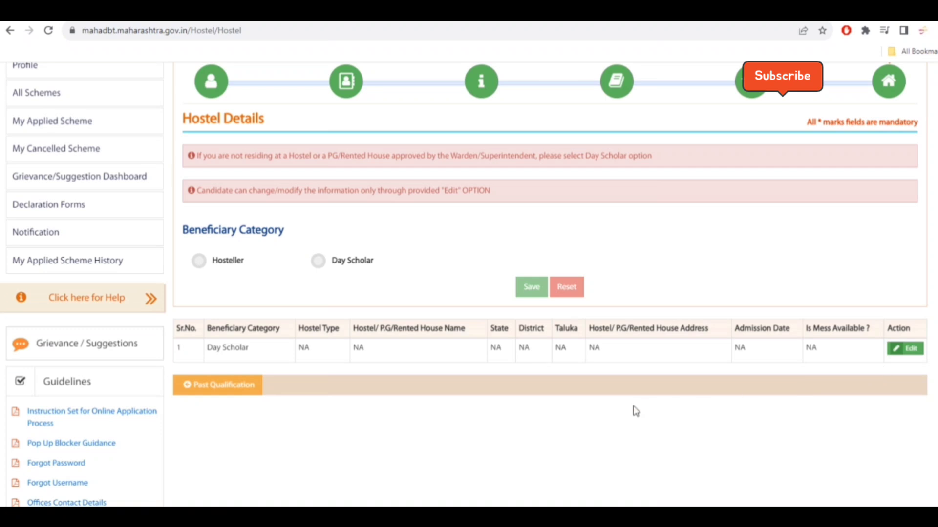
scroll(676, 416, "up", 4)
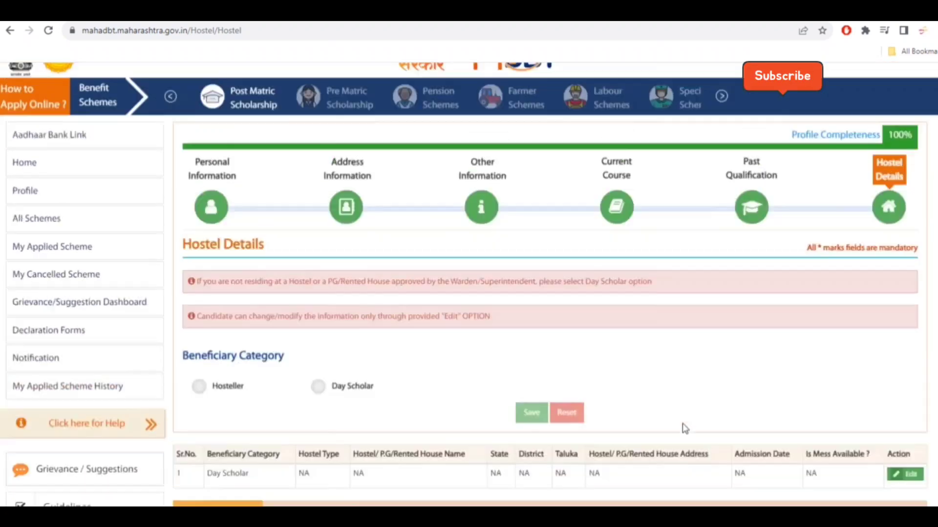
left_click_drag(888, 190, 912, 190)
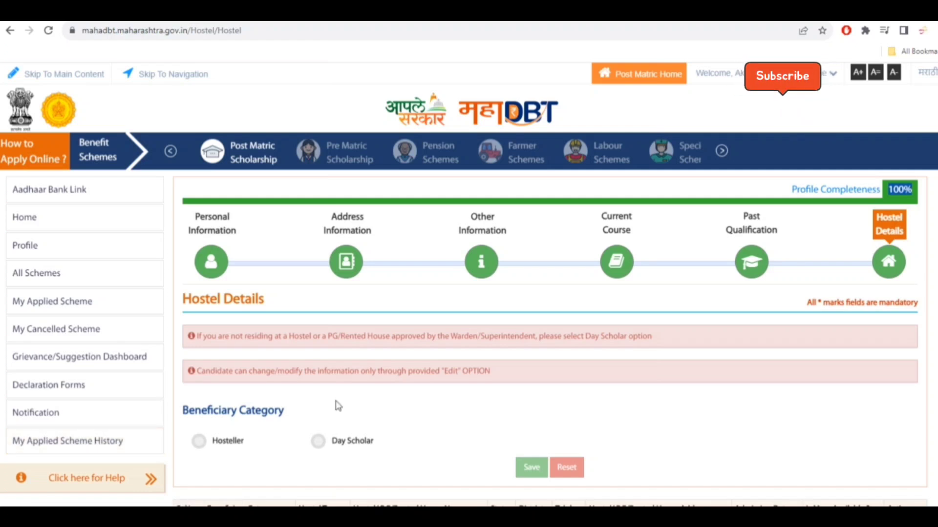
- Search the applied scheme history for academic year 2022-23
left_click(66, 442)
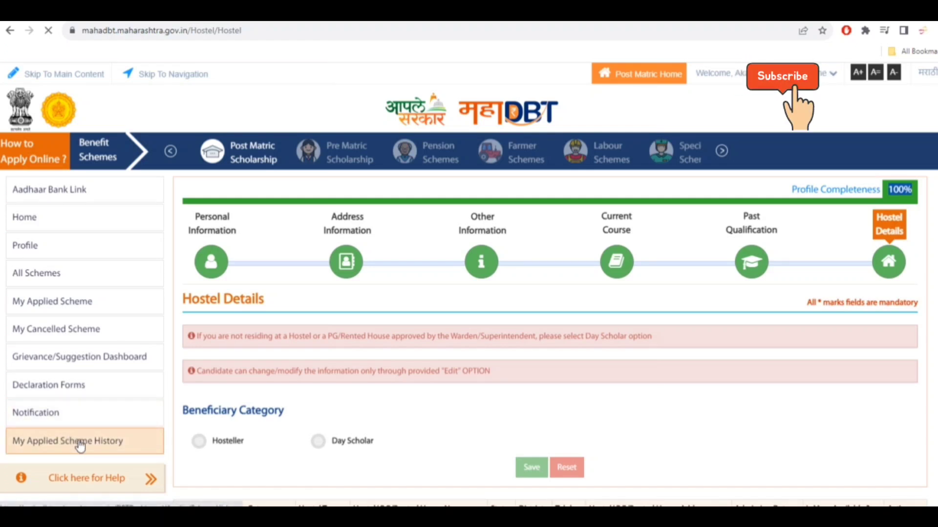
left_click(298, 239)
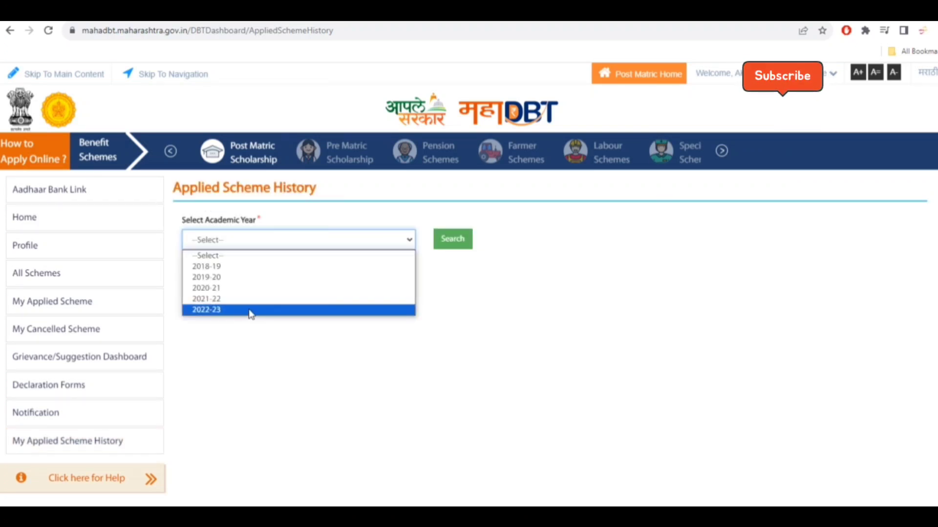
left_click(250, 312)
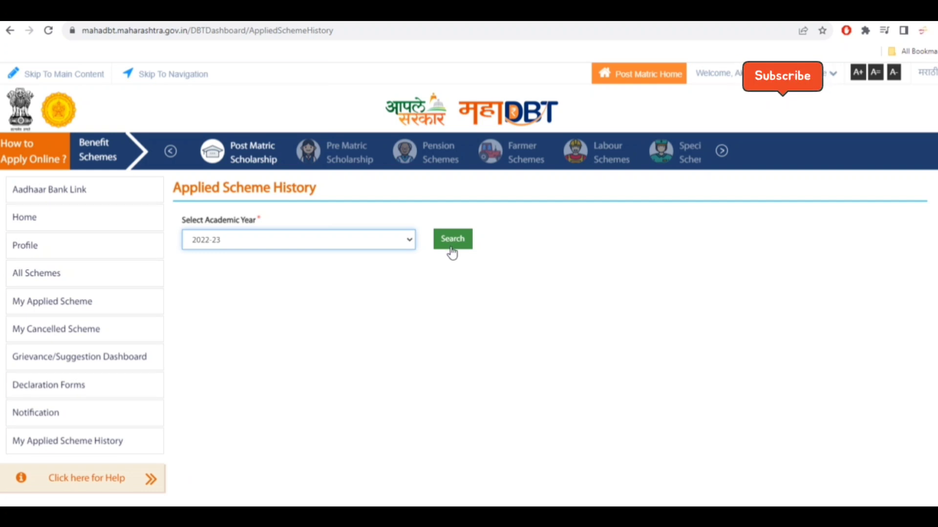
left_click(359, 250)
- Browse the Post Matric Scholarship departments and open the Government of India Post-Matric Scholarship scheme
left_click(290, 276)
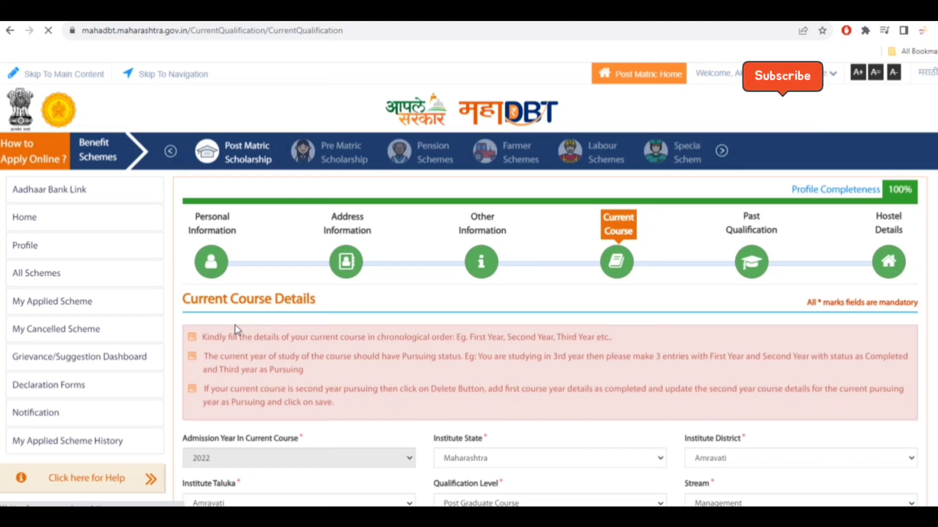
scroll(315, 307, "down", 4)
scroll(316, 308, "up", 4)
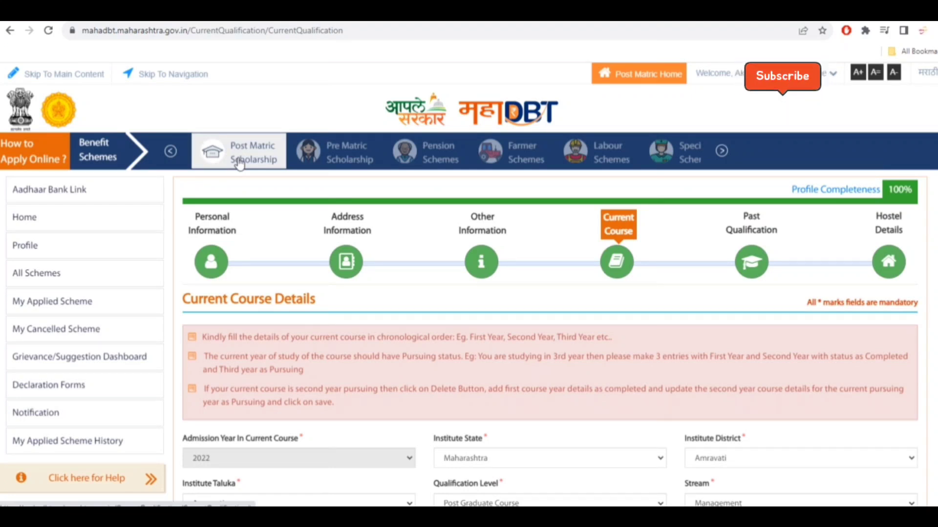
left_click(240, 152)
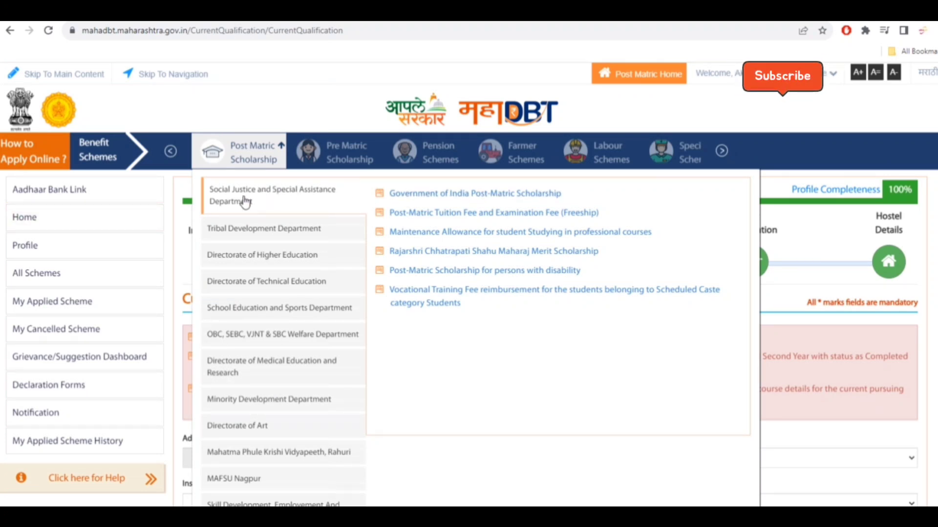
left_click(251, 235)
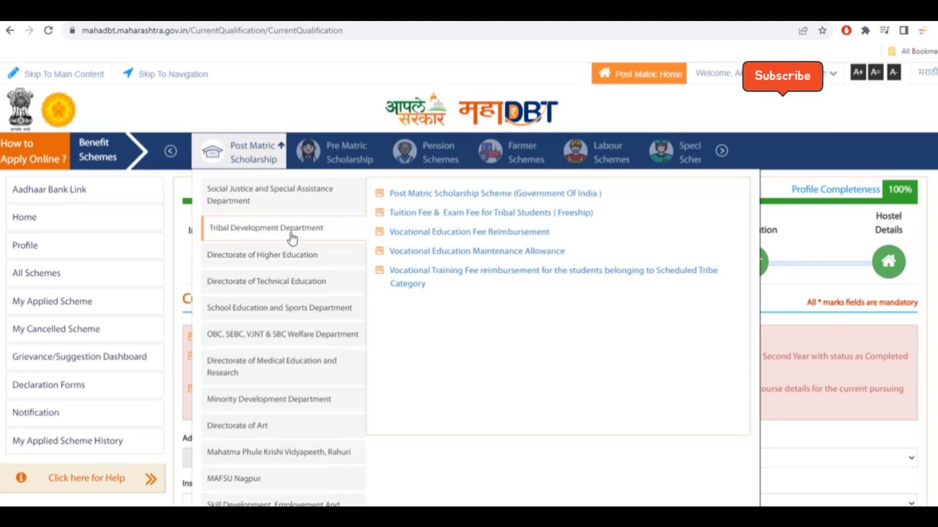
left_click(273, 255)
left_click(282, 282)
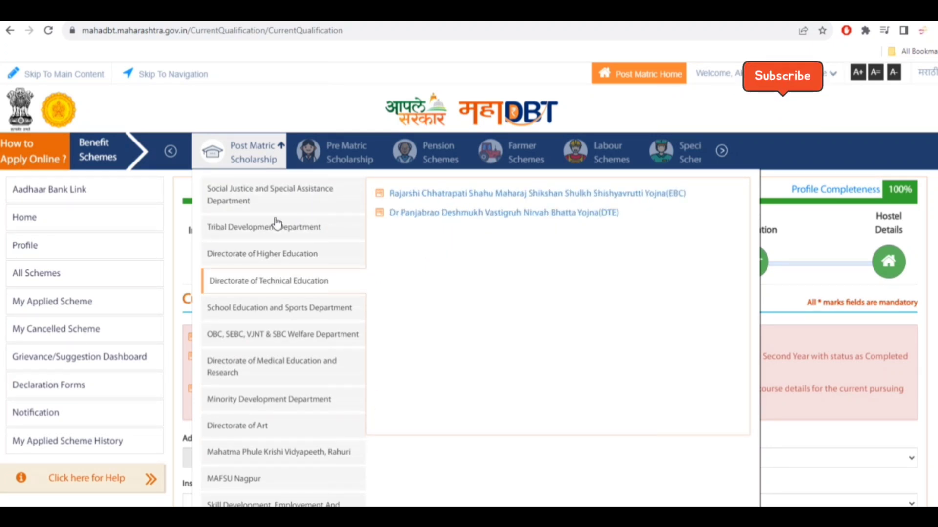
left_click(278, 200)
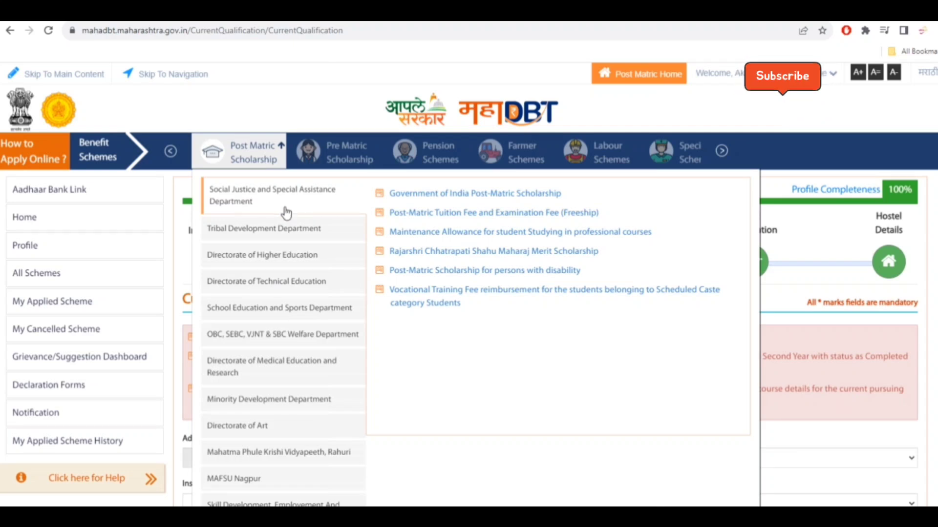
left_click(278, 335)
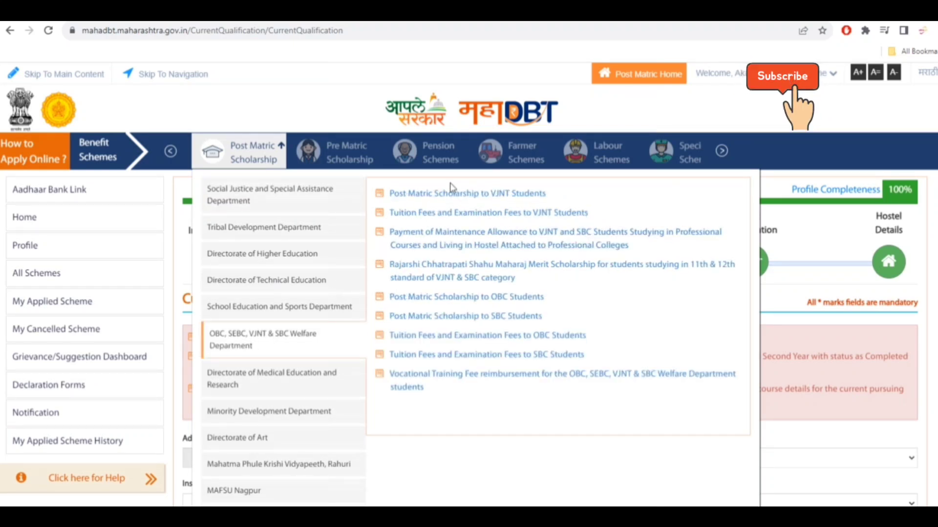
left_click(281, 201)
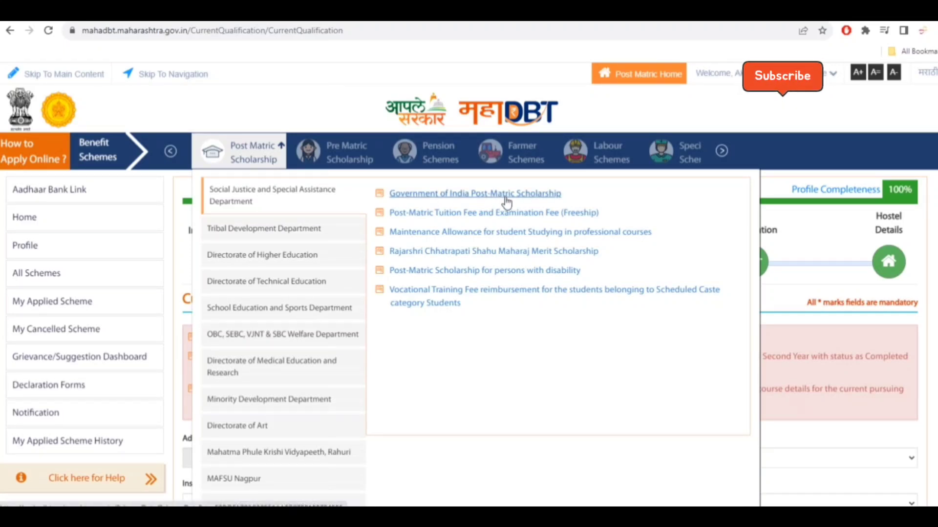
left_click(463, 195)
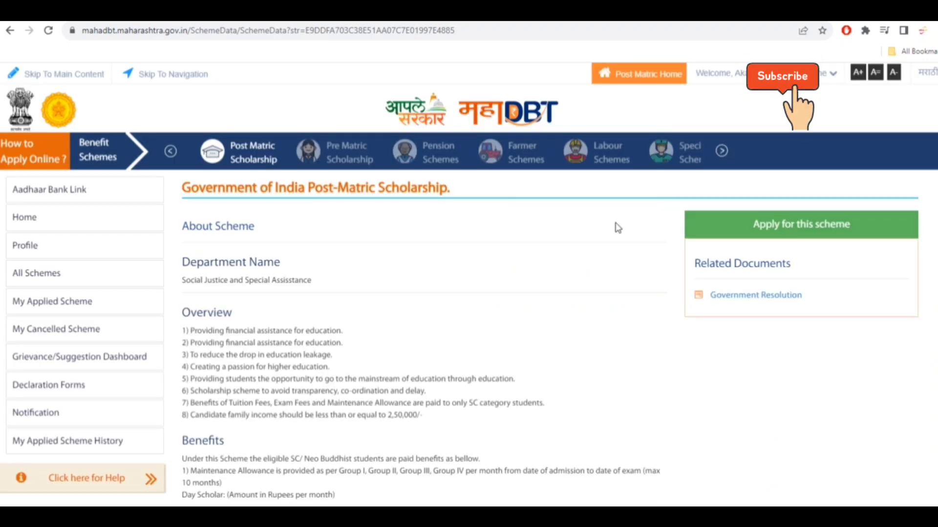
- Start applying for this scheme, mark it as a renewal application and paste the previous application ID
left_click(808, 231)
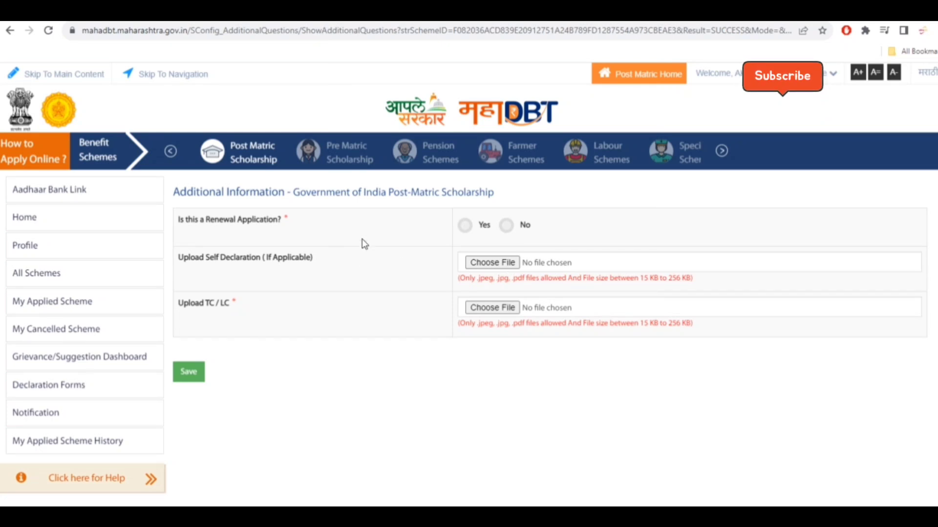
left_click(464, 226)
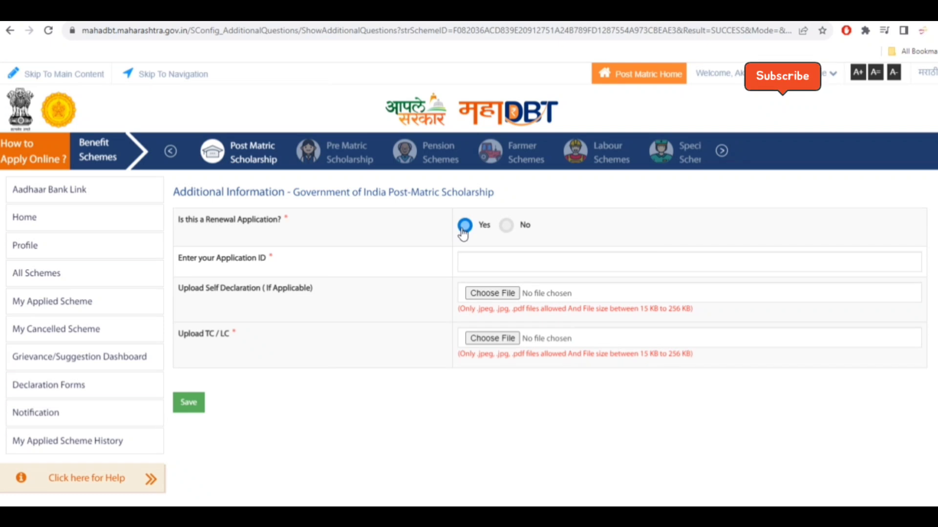
left_click(507, 226)
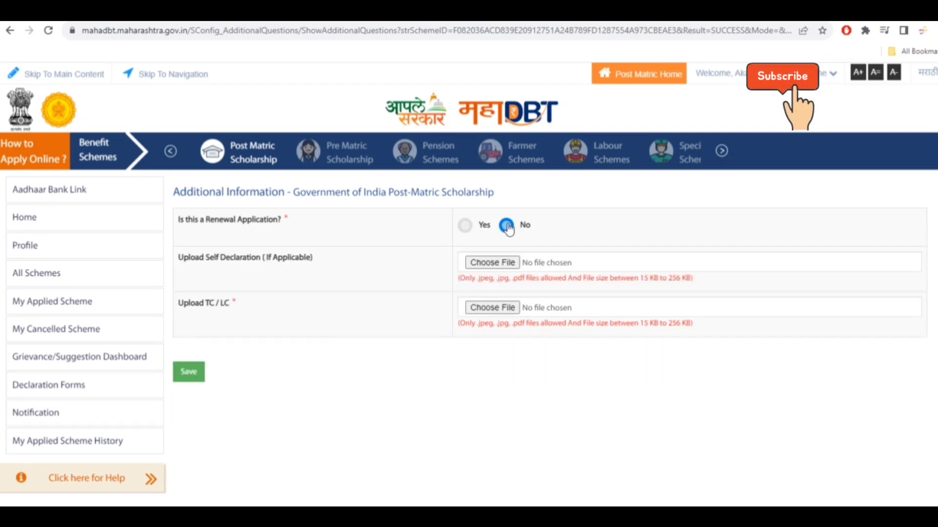
left_click(465, 225)
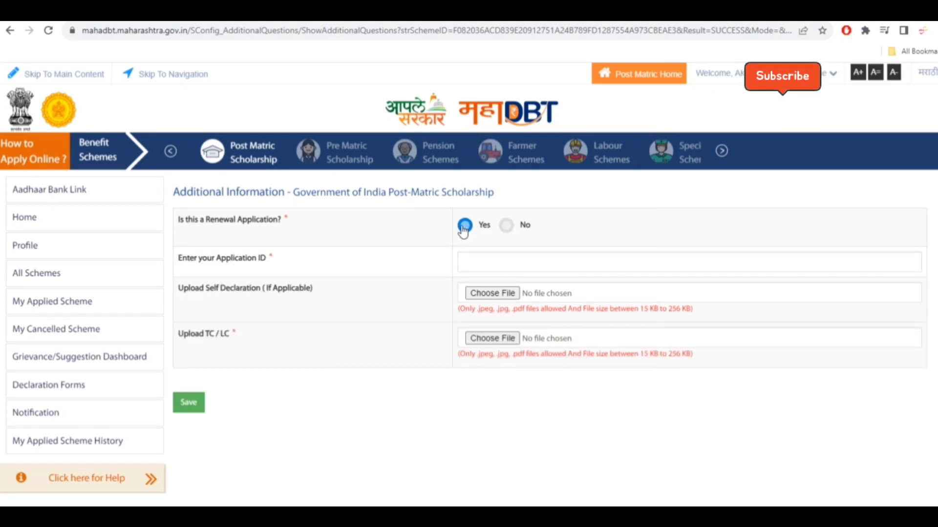
left_click(489, 261)
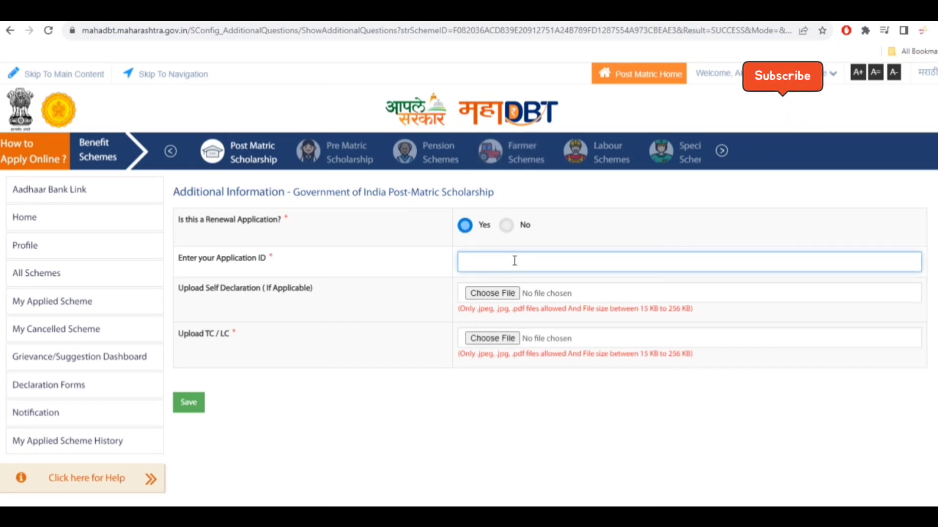
key("ctrl+v")
- Upload TC.jpg as the TC / LC document
left_click(216, 341)
left_click_drag(174, 330, 237, 334)
left_click(278, 360)
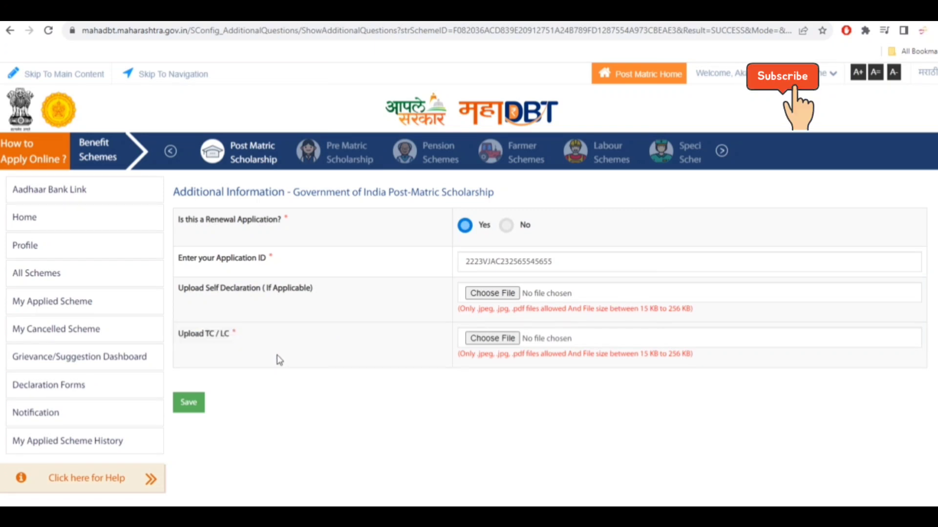
left_click(487, 342)
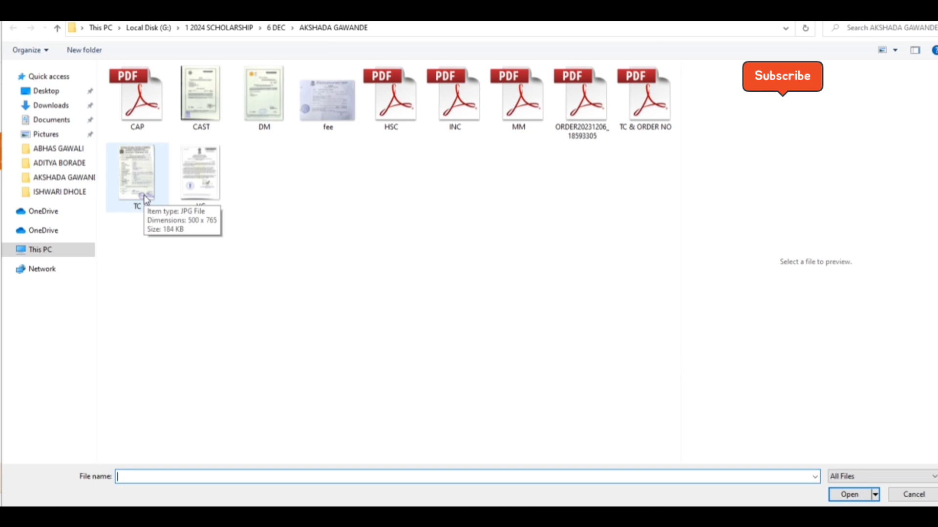
double_click(136, 176)
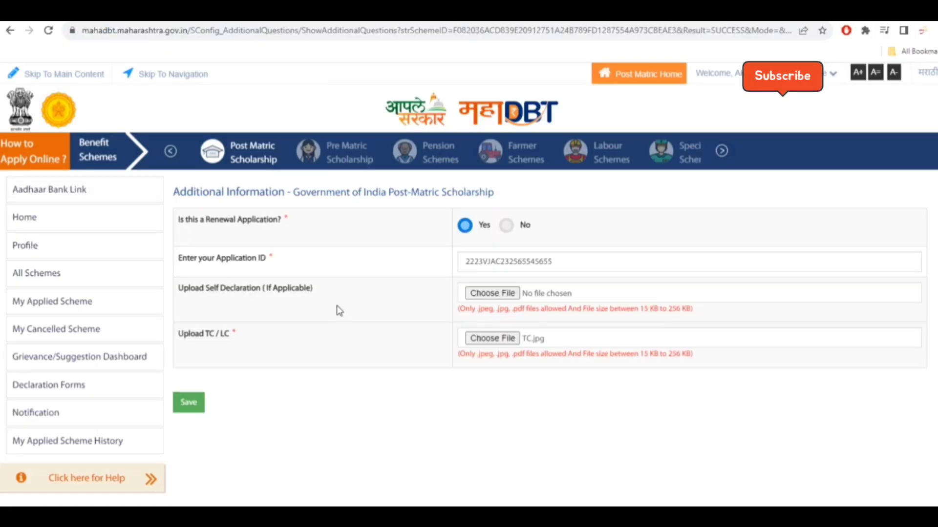
left_click(575, 98)
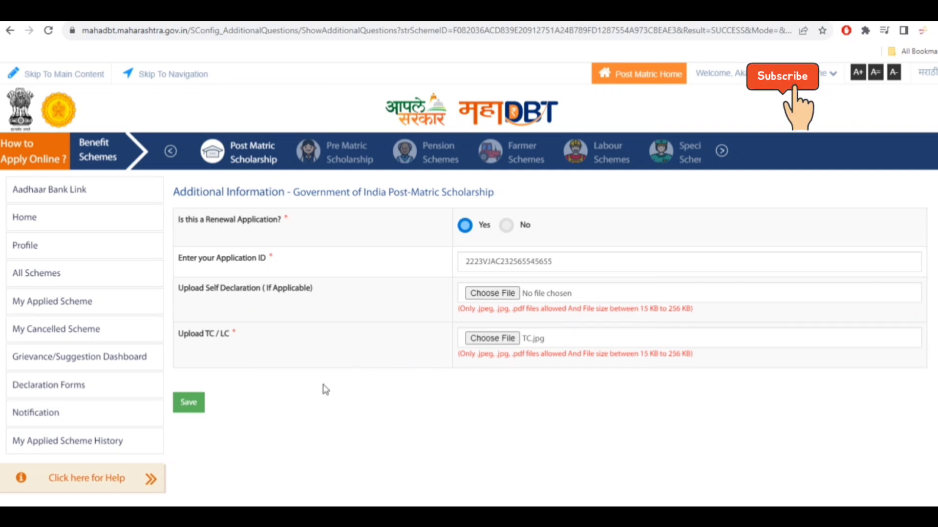
- Save the additional information and review the application summary that follows
left_click(188, 403)
scroll(596, 303, "down", 3)
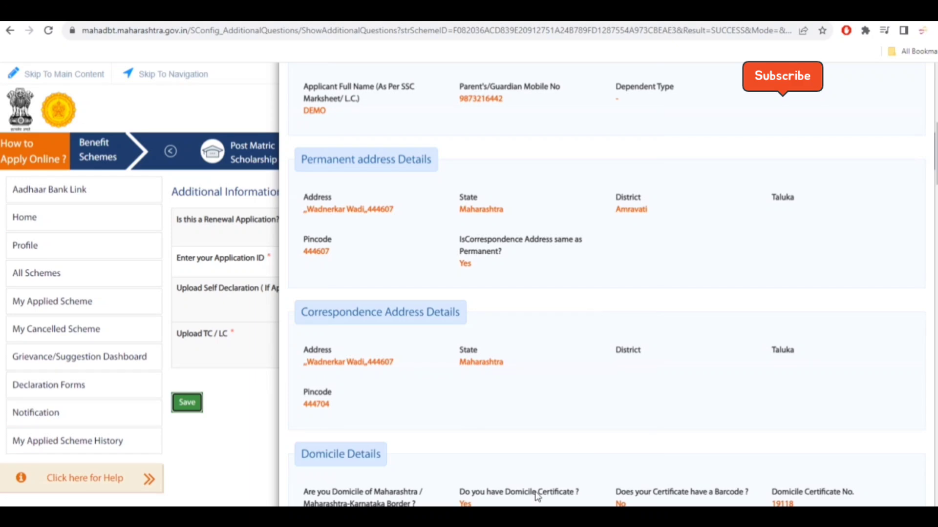
scroll(661, 356, "down", 1)
scroll(659, 355, "down", 10)
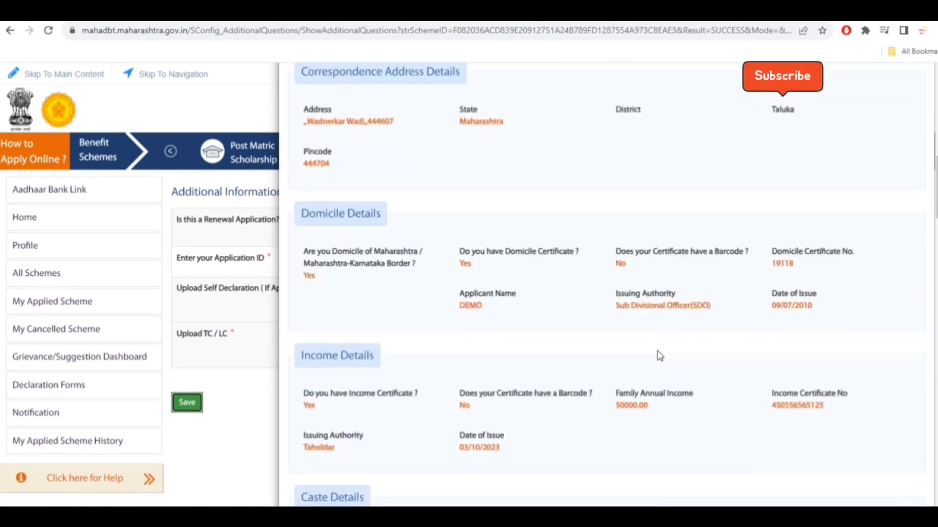
scroll(658, 350, "down", 8)
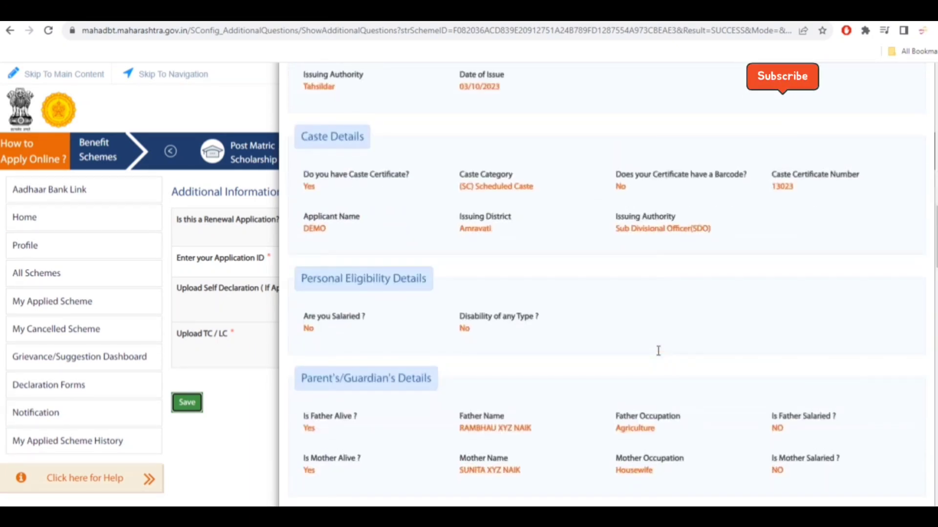
scroll(659, 355, "down", 7)
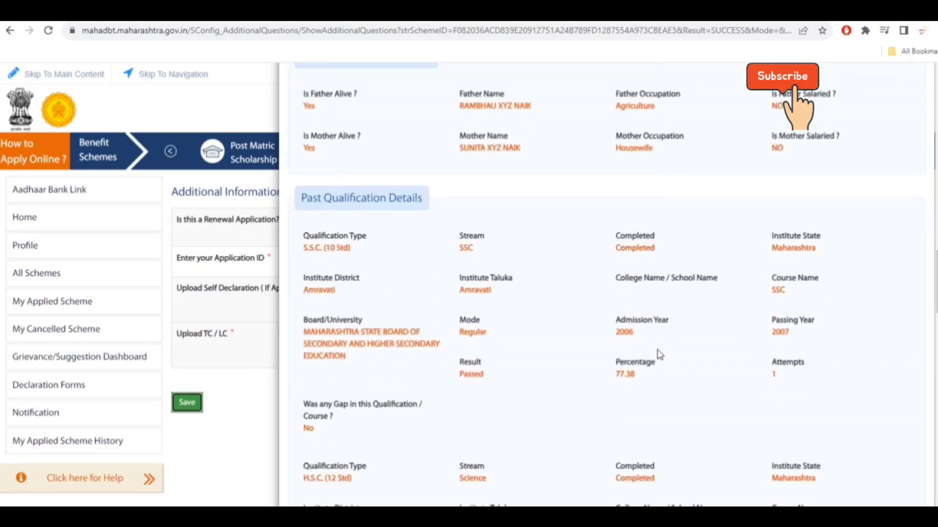
scroll(659, 355, "down", 3)
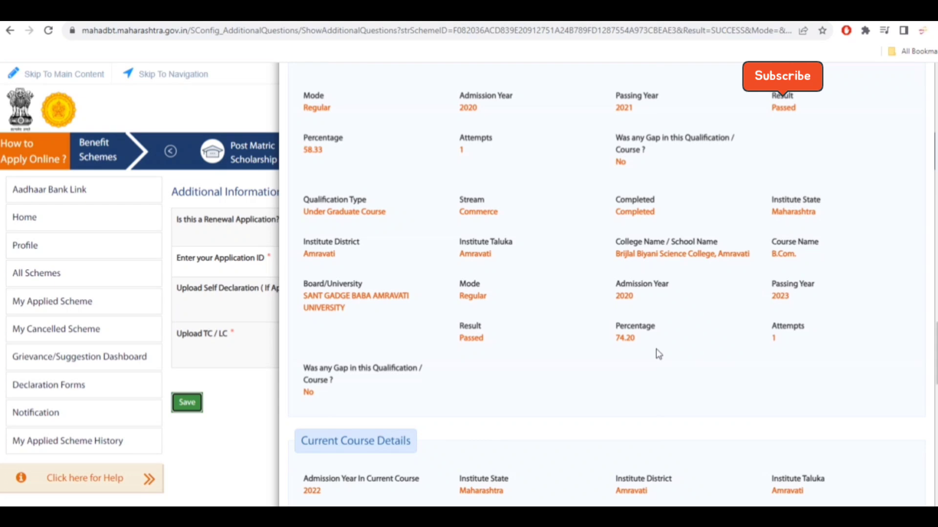
scroll(593, 322, "down", 2)
scroll(592, 323, "down", 3)
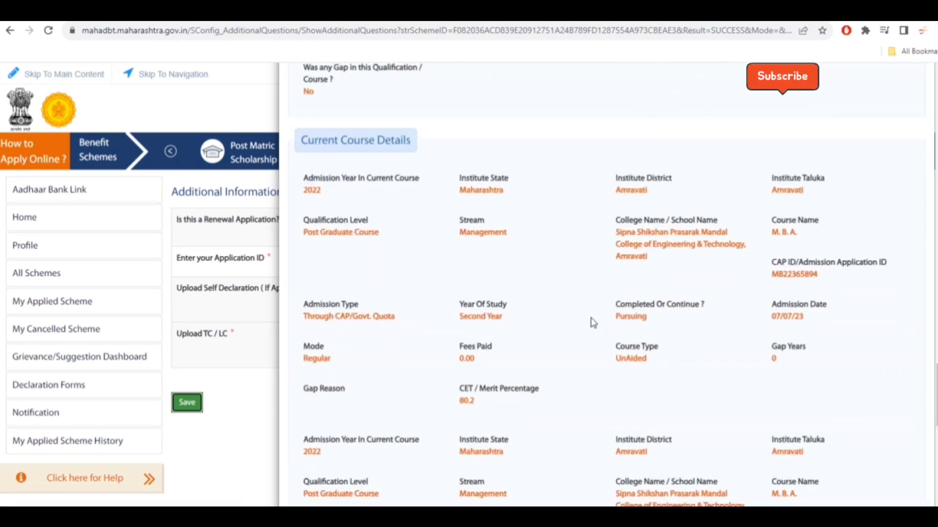
scroll(593, 322, "down", 6)
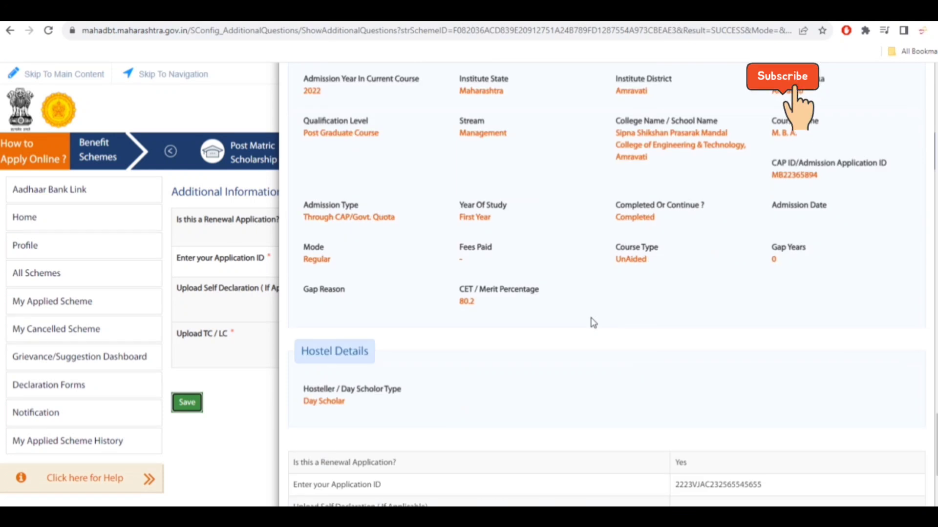
scroll(593, 322, "down", 5)
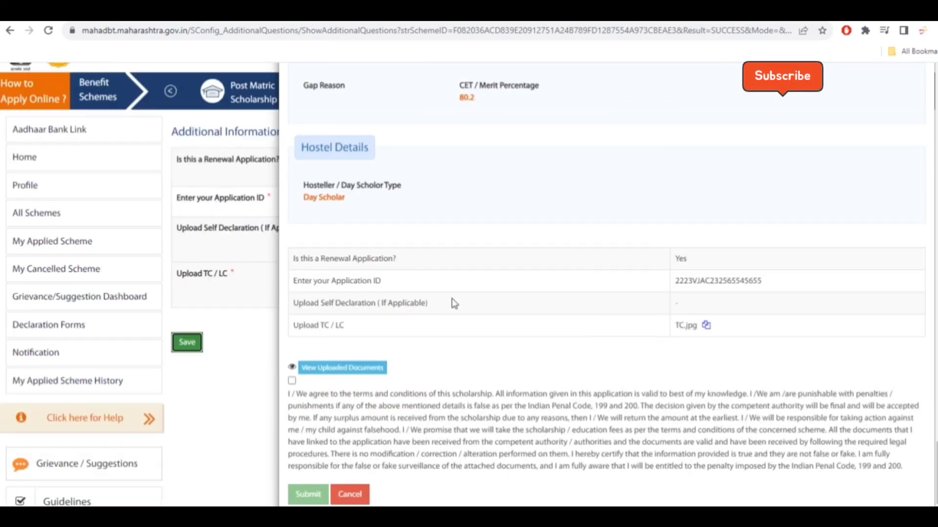
- Accept the terms declaration and open the list of uploaded documents
left_click(293, 382)
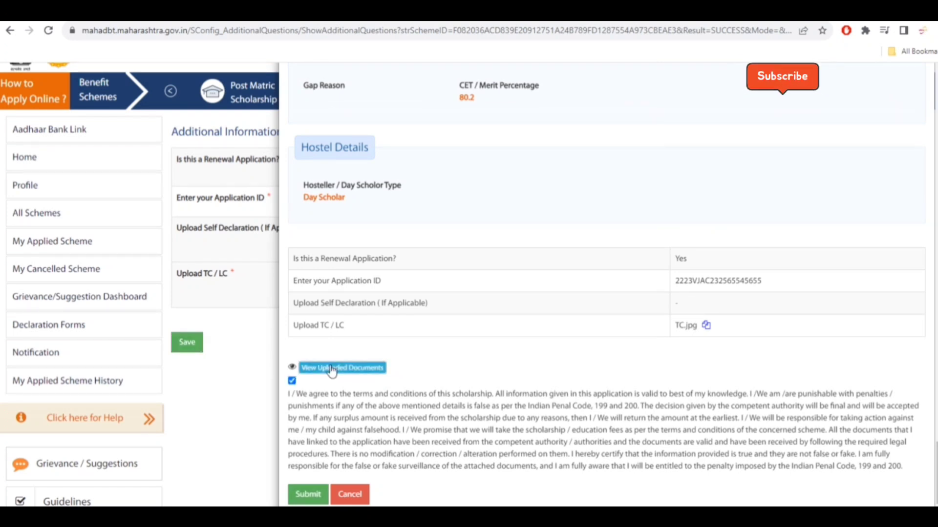
left_click(329, 370)
scroll(497, 378, "down", 1)
scroll(497, 378, "down", 5)
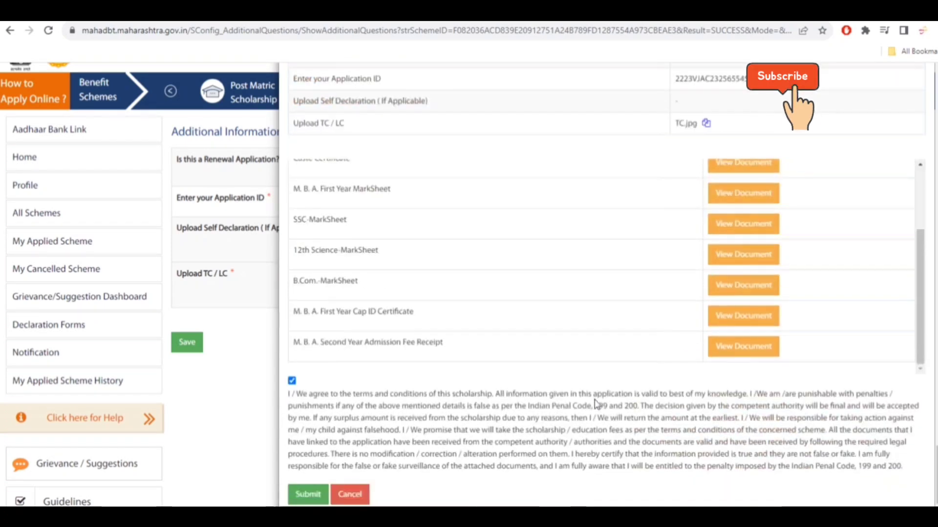
scroll(581, 288, "up", 2)
scroll(581, 300, "up", 1)
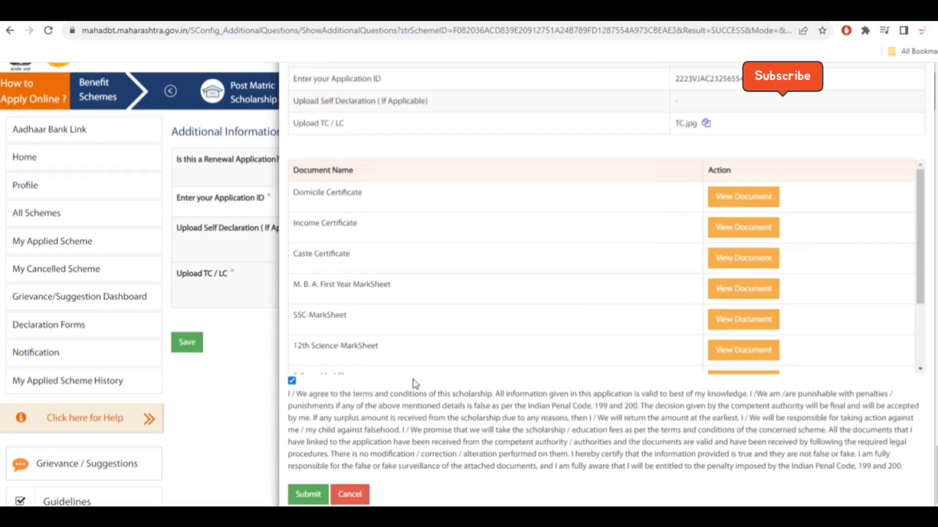
- Submit the scholarship application and close the success message
left_click(308, 494)
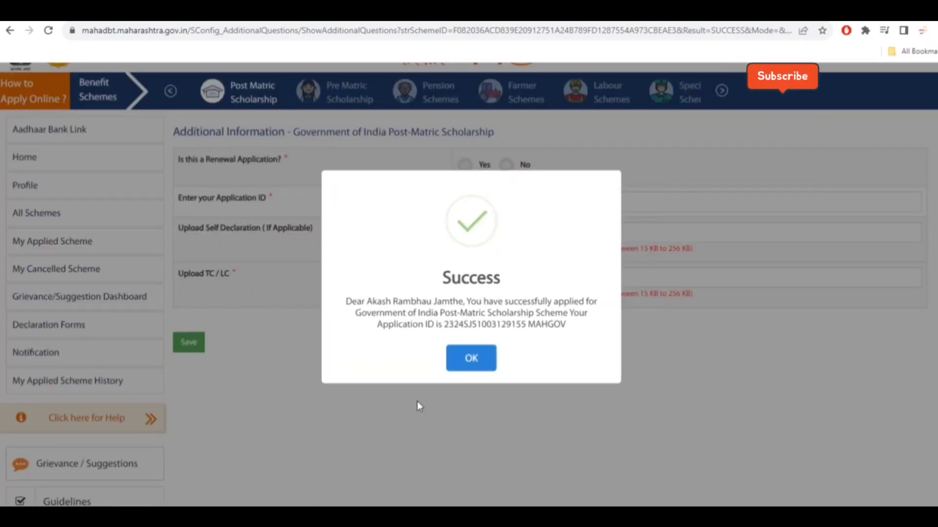
left_click(468, 360)
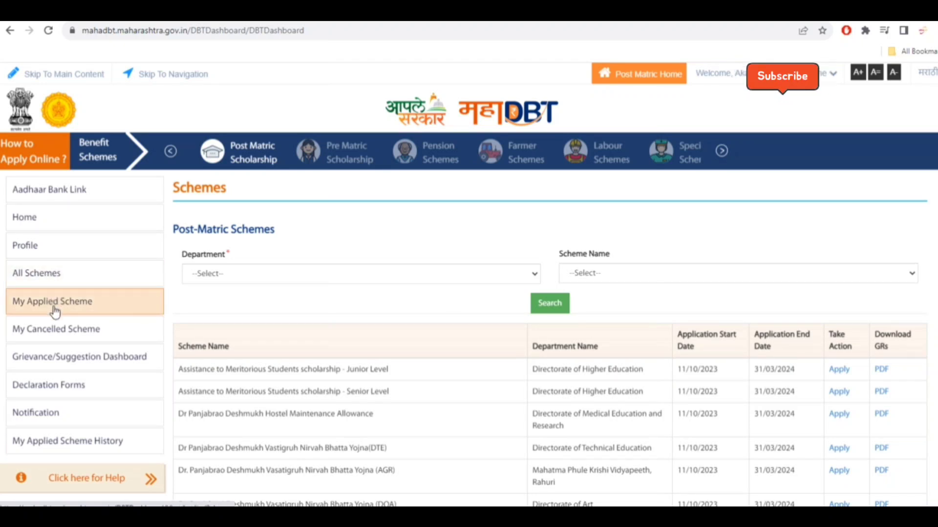
- Open the applied schemes list and view the submitted application form
left_click(83, 312)
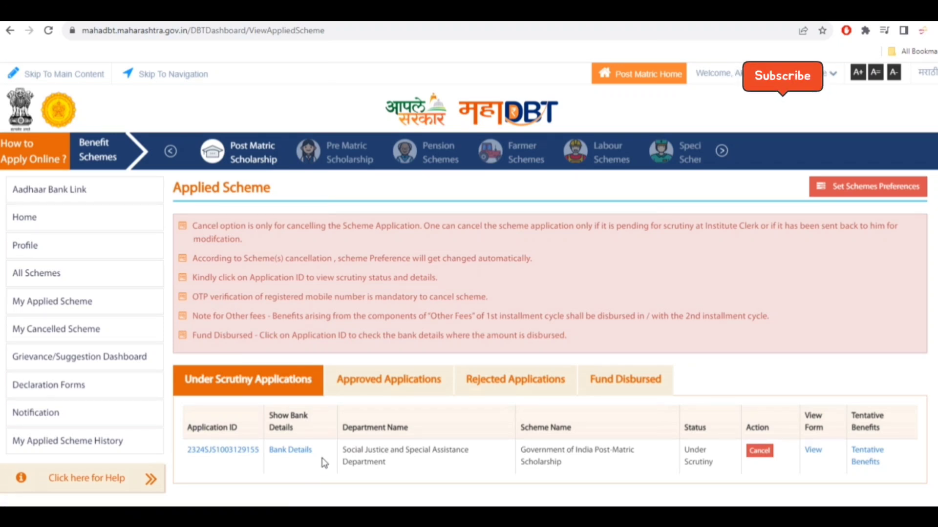
scroll(321, 464, "down", 1)
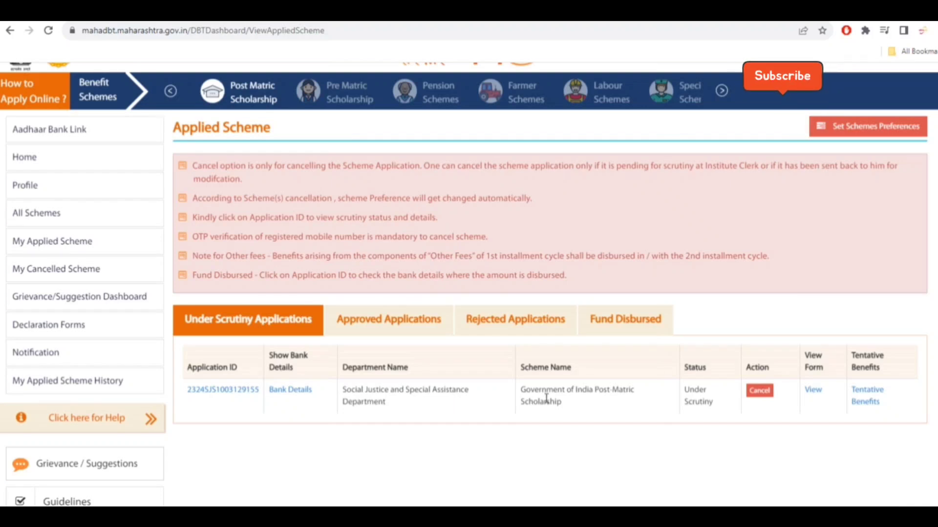
left_click(813, 390)
scroll(814, 396, "down", 1)
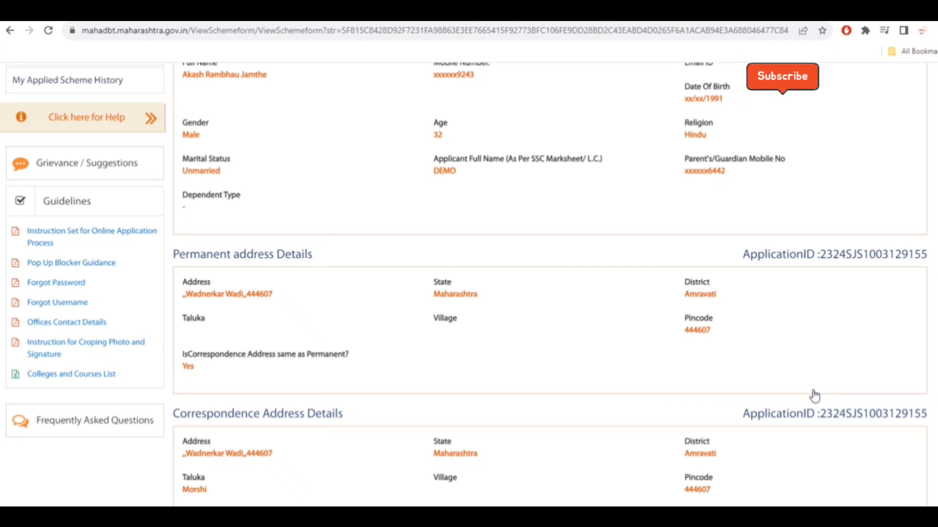
scroll(814, 396, "down", 8)
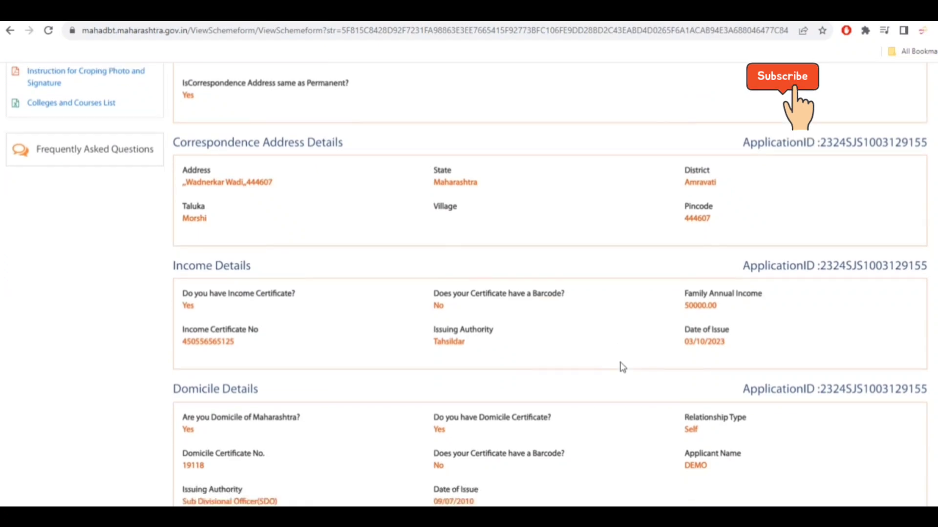
- Open the printable version of the submitted scholarship application form
scroll(707, 386, "down", 8)
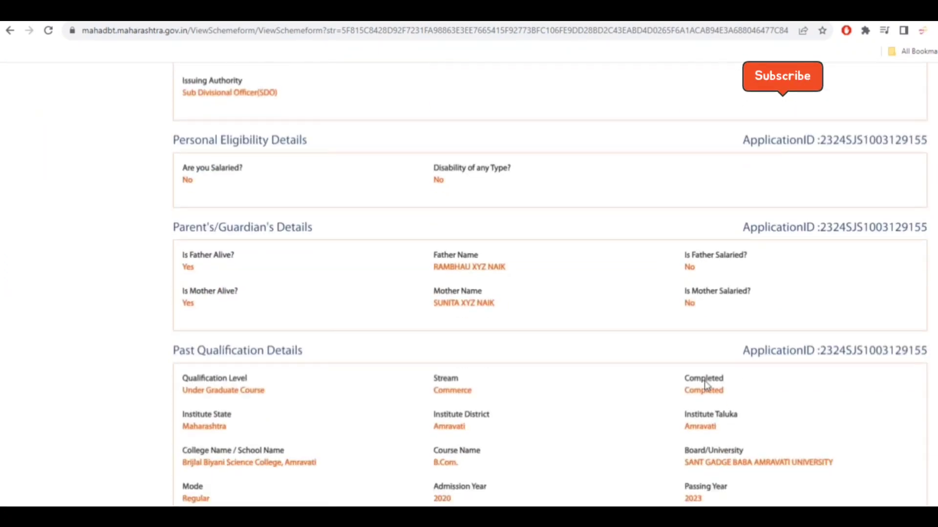
scroll(706, 386, "down", 10)
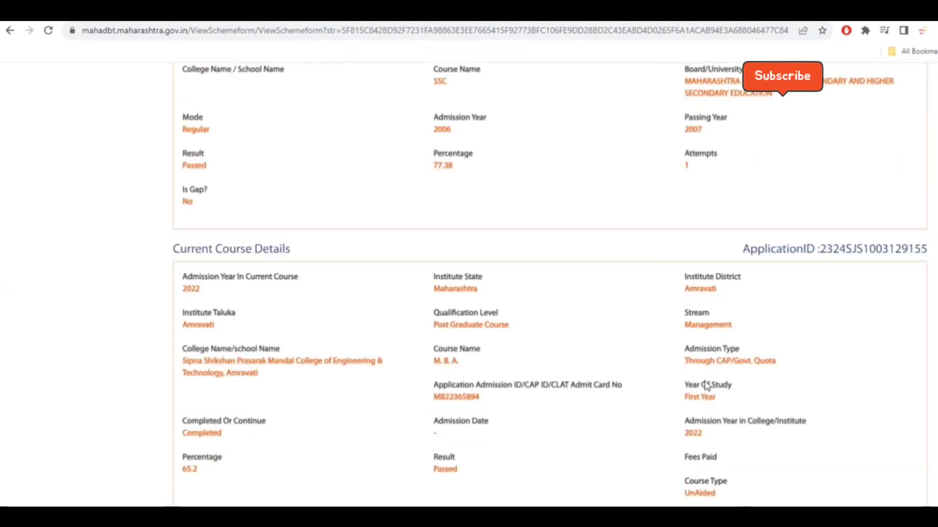
scroll(706, 386, "down", 15)
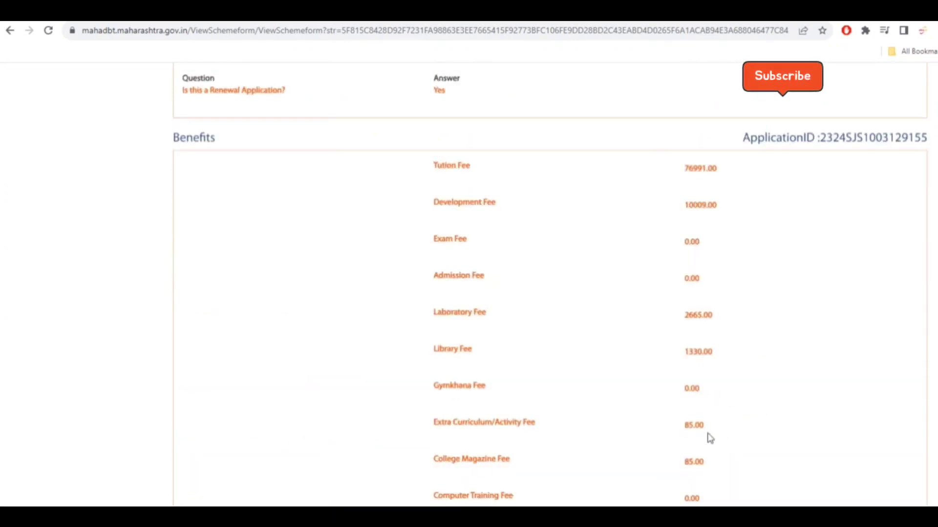
scroll(688, 445, "down", 4)
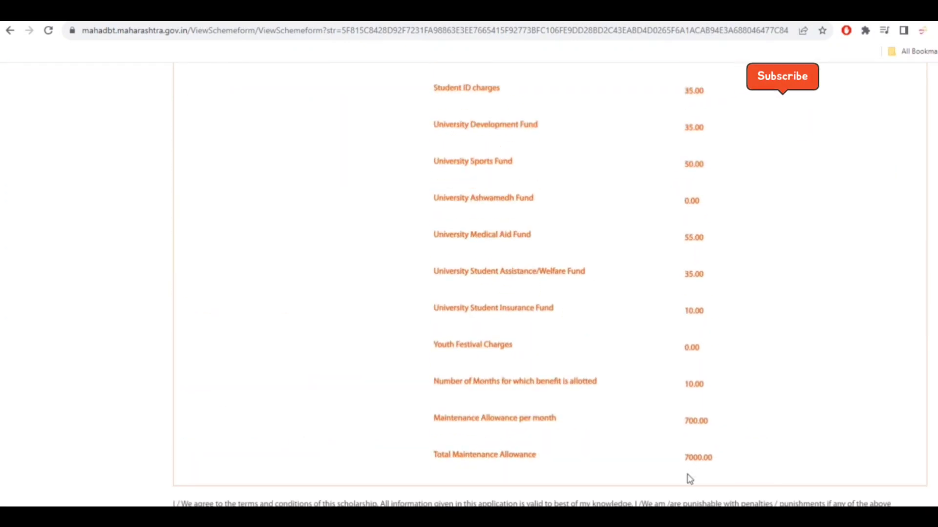
scroll(686, 381, "up", 6)
scroll(686, 381, "down", 8)
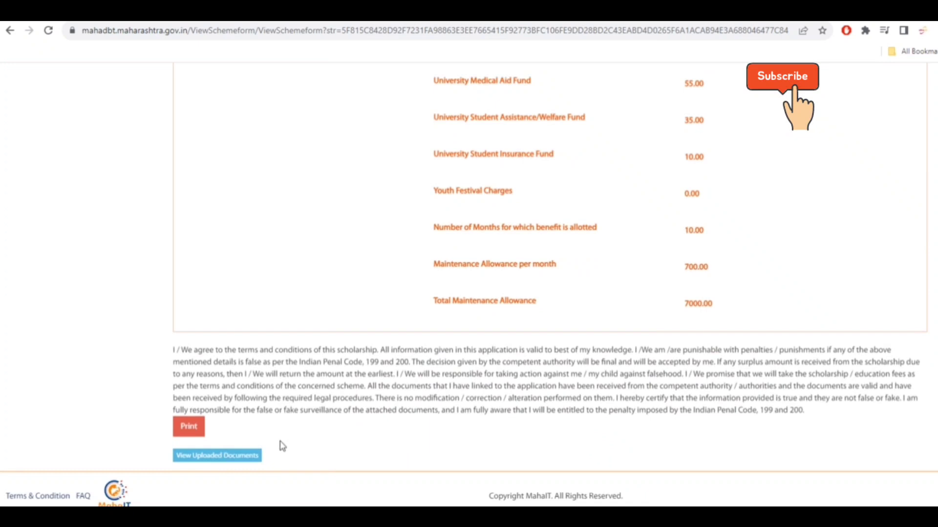
left_click(189, 429)
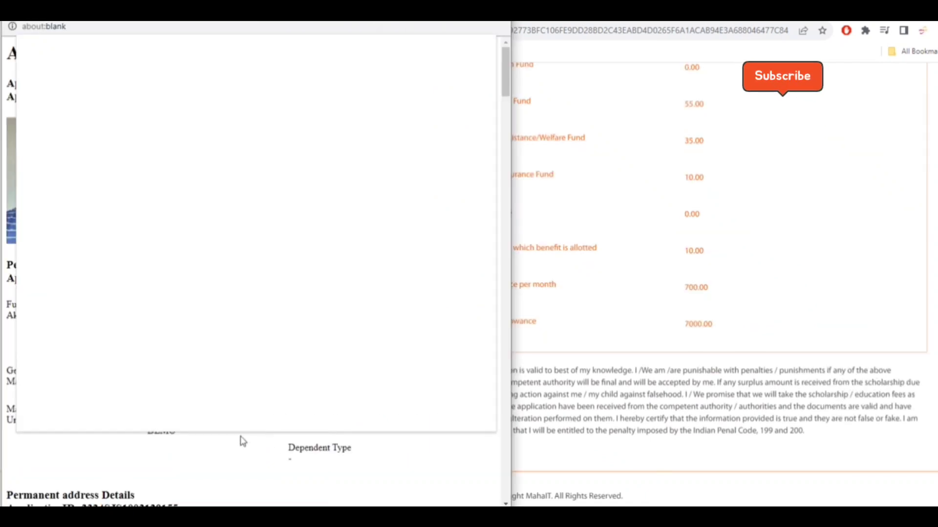